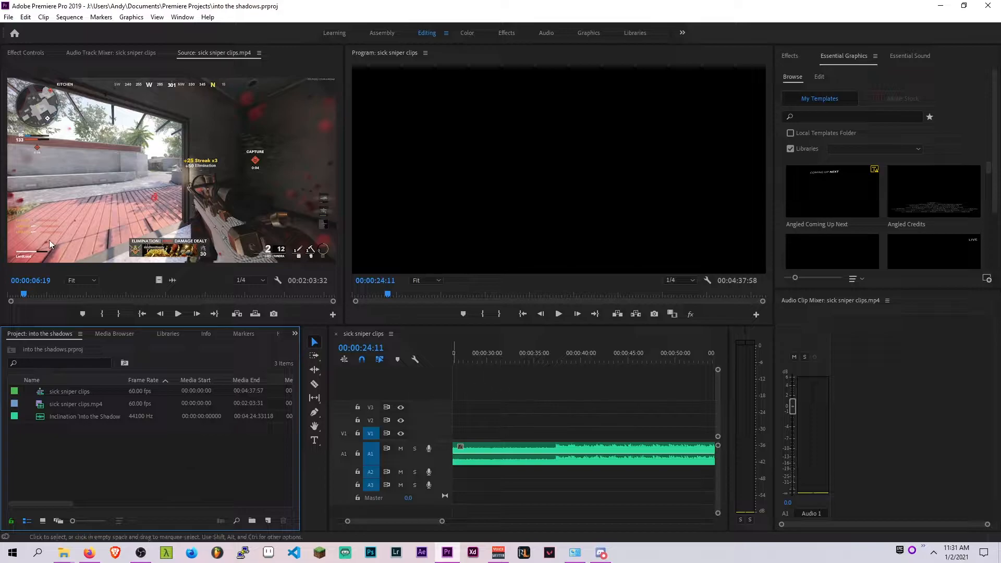
pyautogui.scroll(-5, 547, 454)
pyautogui.scroll(2, 580, 453)
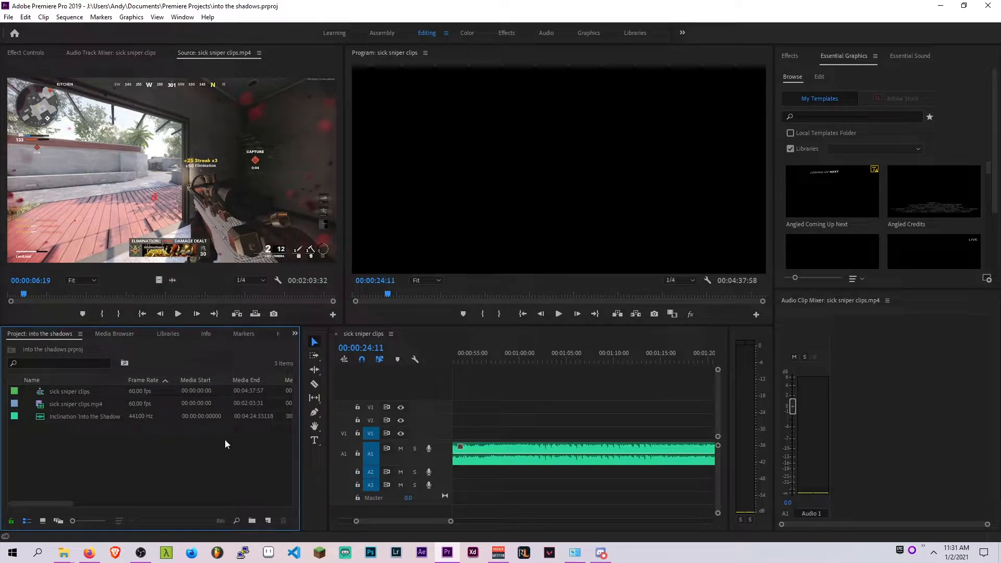
pyautogui.click(539, 464)
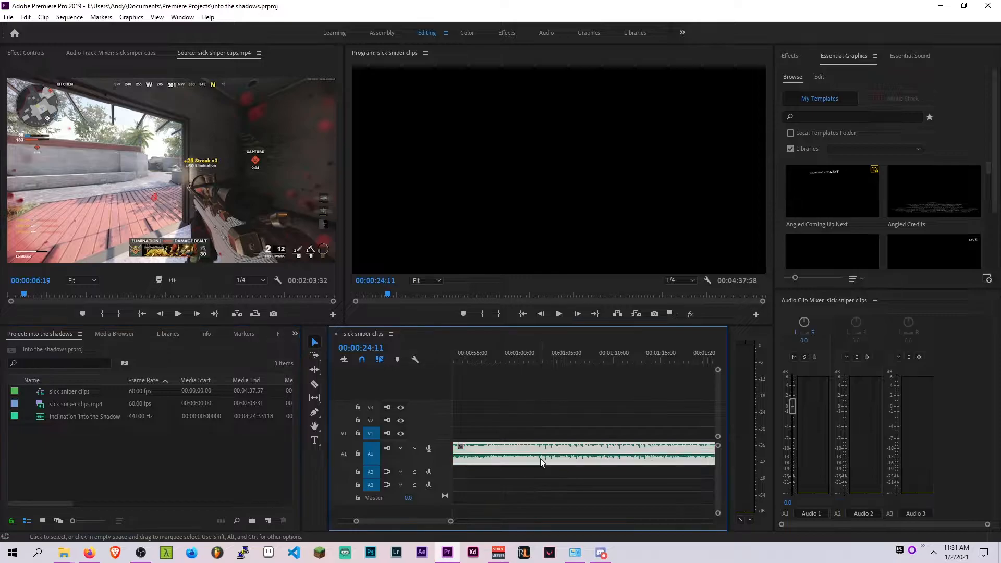
pyautogui.click(227, 436)
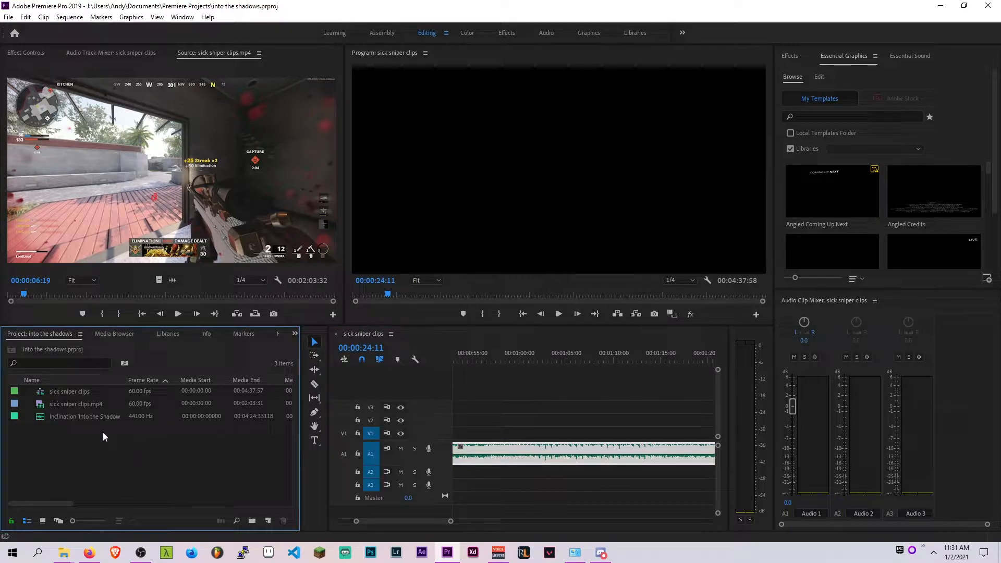
# Open sick sniper clips.mp4 in the Source Monitor and mark an In point at its start and an Out point at 00:00:10:05
pyautogui.click(88, 404)
pyautogui.doubleClick(89, 403)
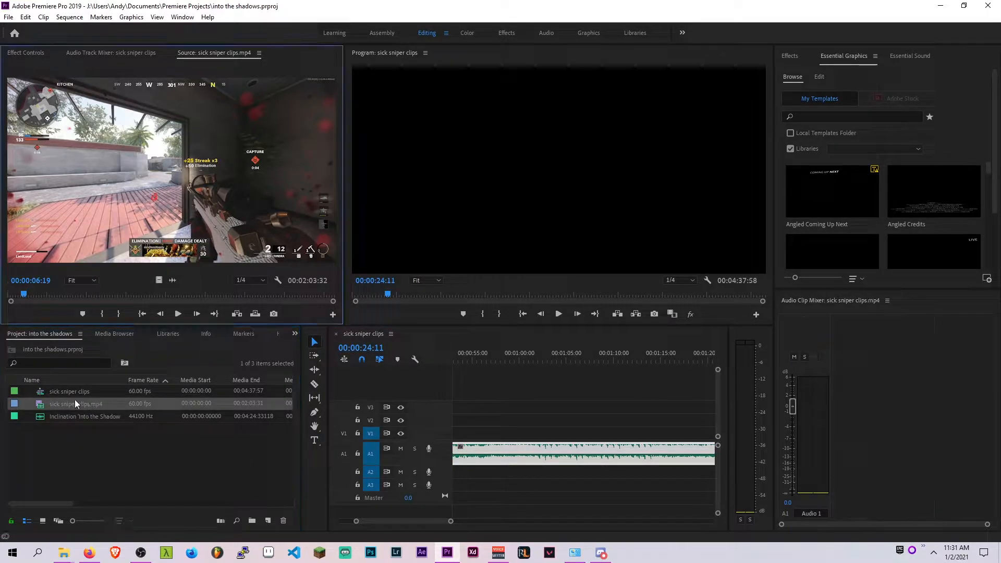
pyautogui.moveTo(24, 295)
pyautogui.mouseDown()
pyautogui.moveTo(292, 296)
pyautogui.moveTo(9, 296)
pyautogui.mouseUp()
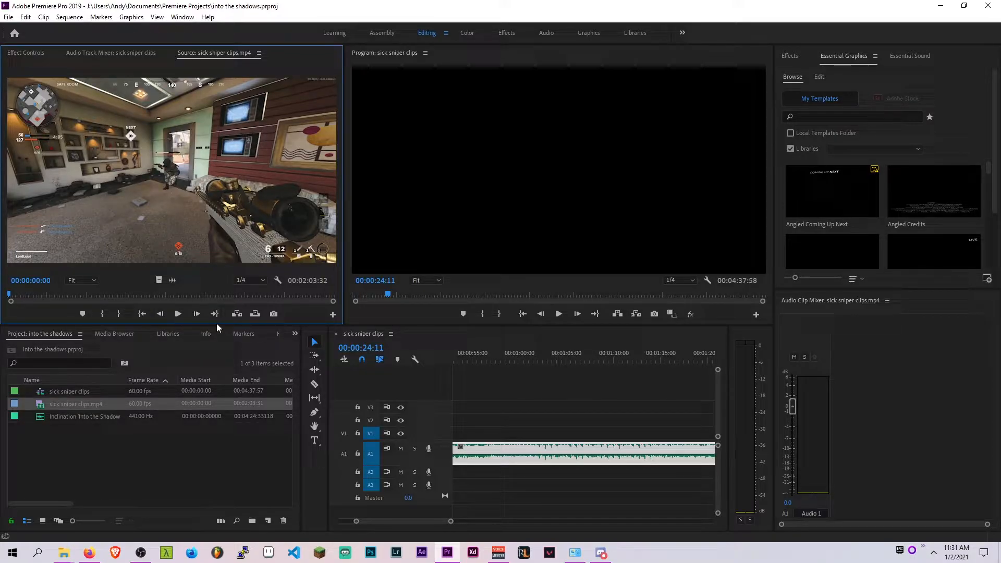
pyautogui.moveTo(31, 299); pyautogui.dragTo(11, 295)
pyautogui.press('i')
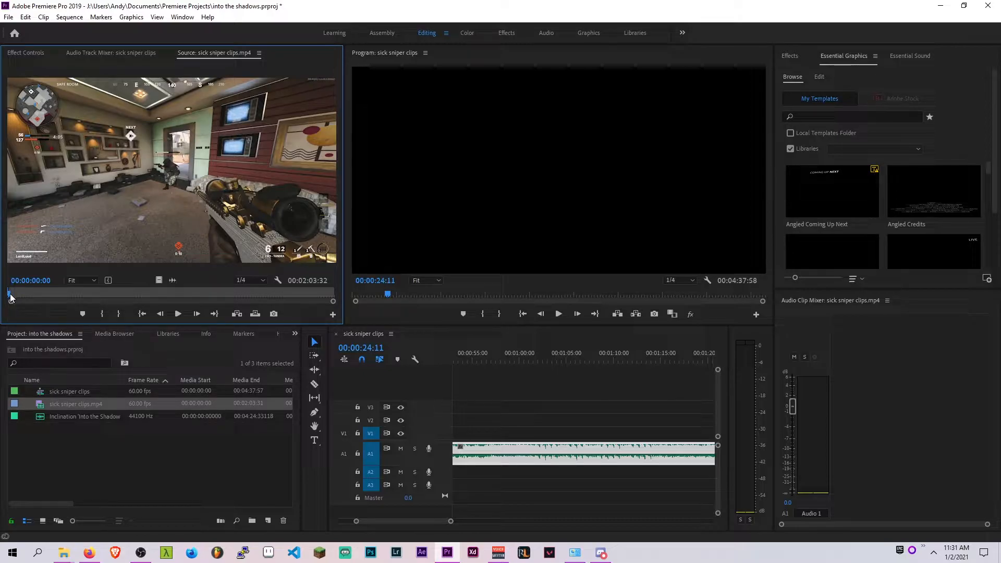
pyautogui.moveTo(10, 294); pyautogui.dragTo(36, 289)
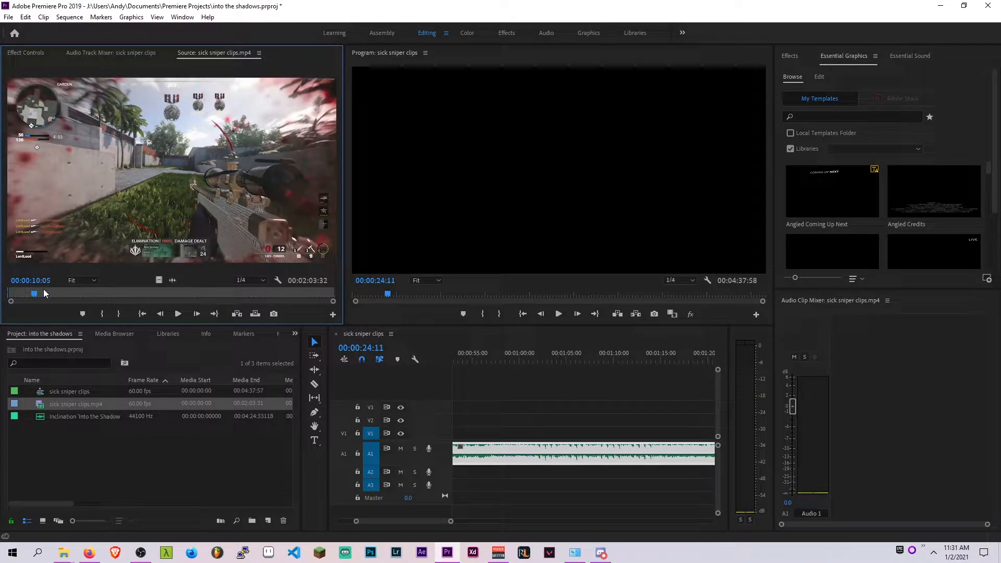
pyautogui.press('o')
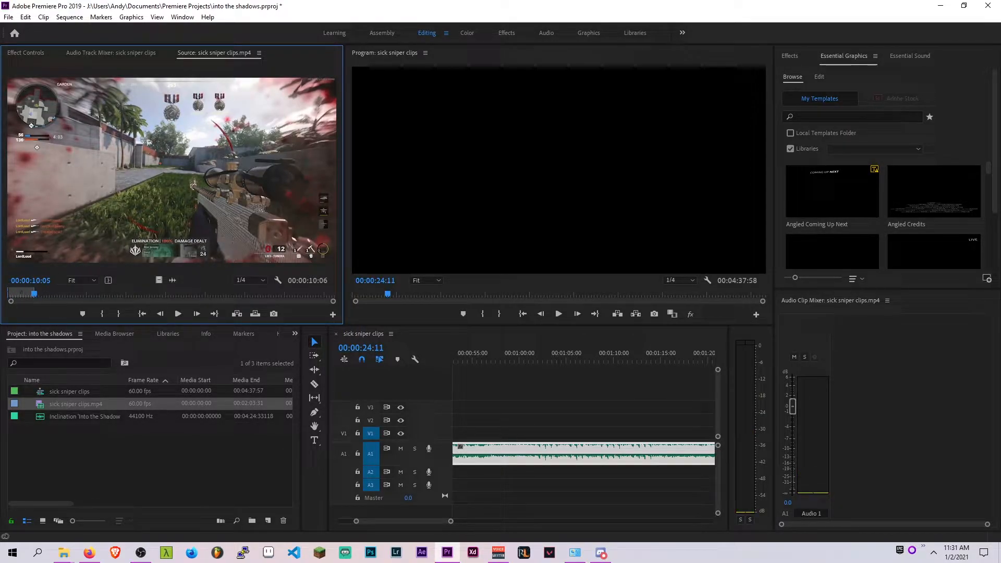
# Step frame by frame through the start of the marked range and add a marker at 00:00:00:25
pyautogui.moveTo(36, 298); pyautogui.dragTo(8, 297)
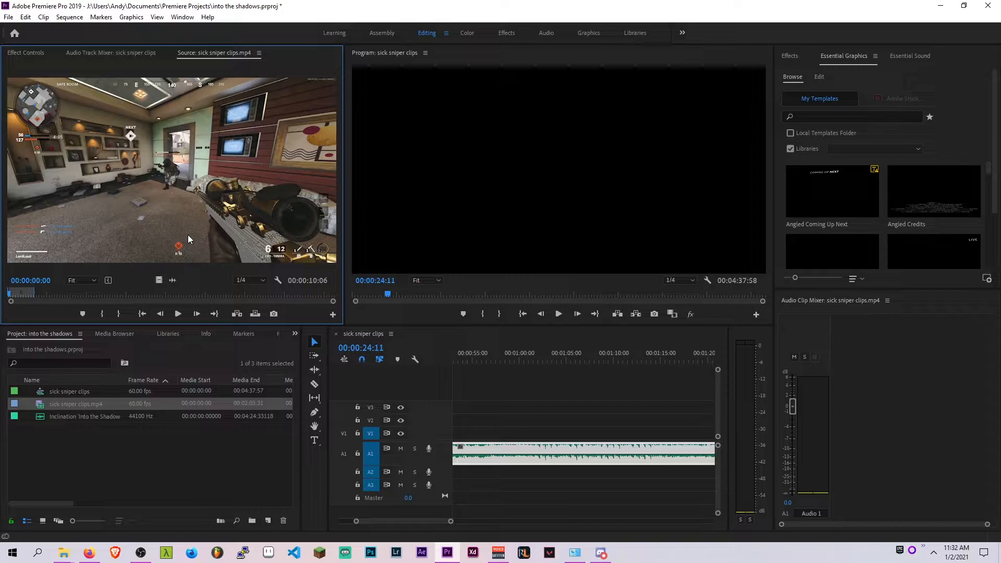
pyautogui.hotkey('shift', 'Right')
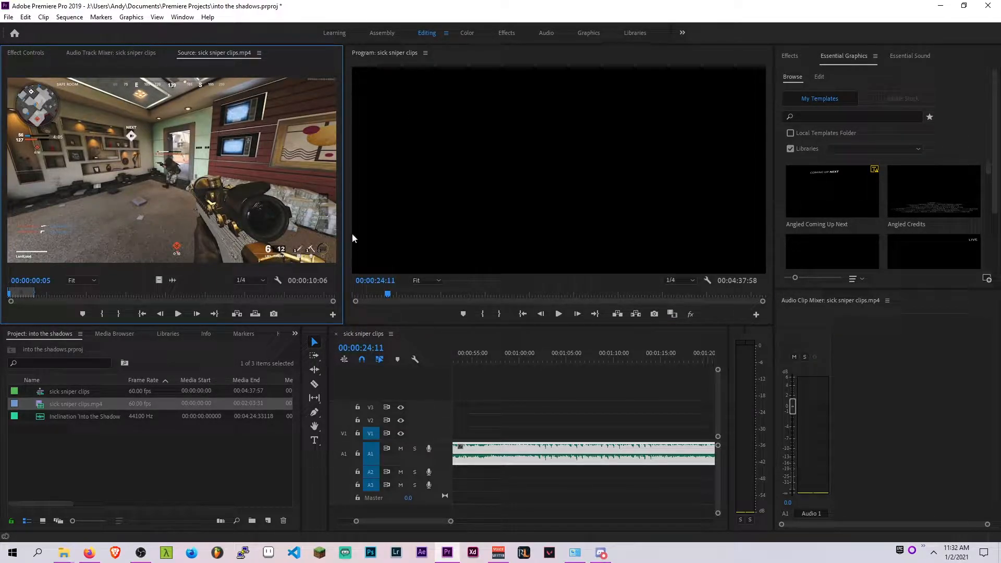
pyautogui.hotkey('shift', 'Right')
pyautogui.hotkey('shift', 'Right')
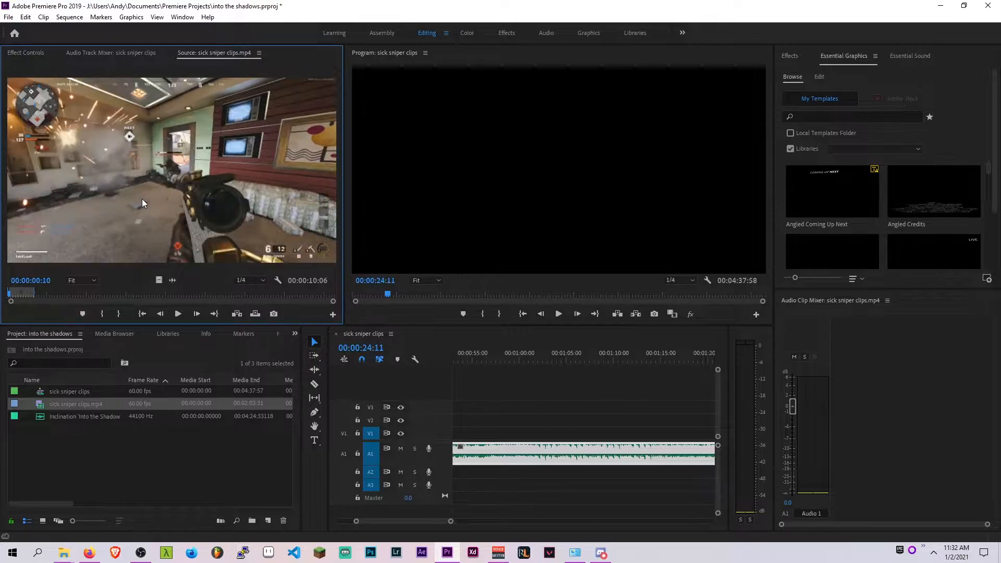
pyautogui.hotkey('shift', 'Right')
pyautogui.hotkey('shift', 'Right')
pyautogui.press('Left')
pyautogui.press('Right')
pyautogui.press('Left')
pyautogui.press('Right')
pyautogui.press('Left')
pyautogui.press('Right')
pyautogui.press('Left')
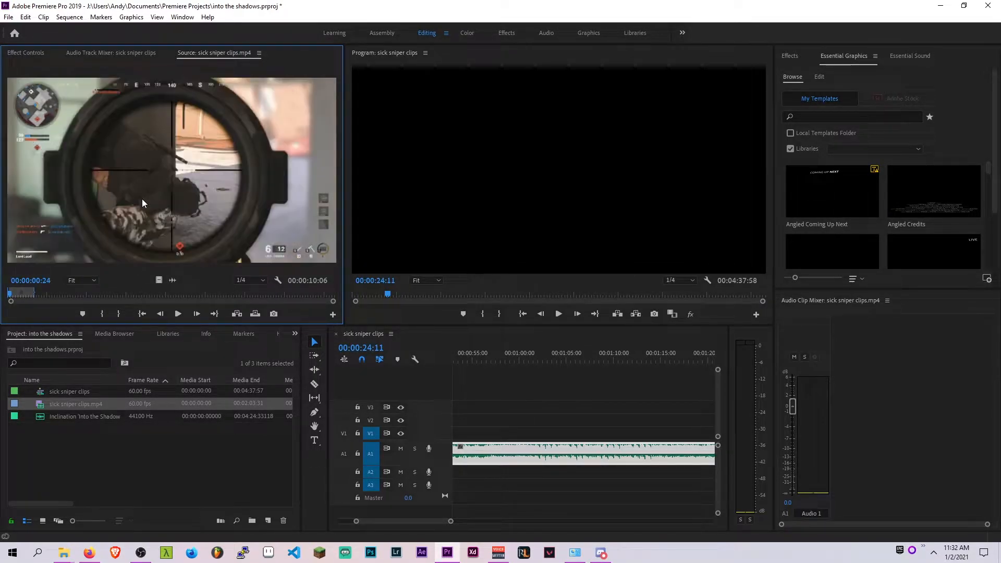
pyautogui.press('Right')
pyautogui.press('Left')
pyautogui.hotkey('shift', 'Right')
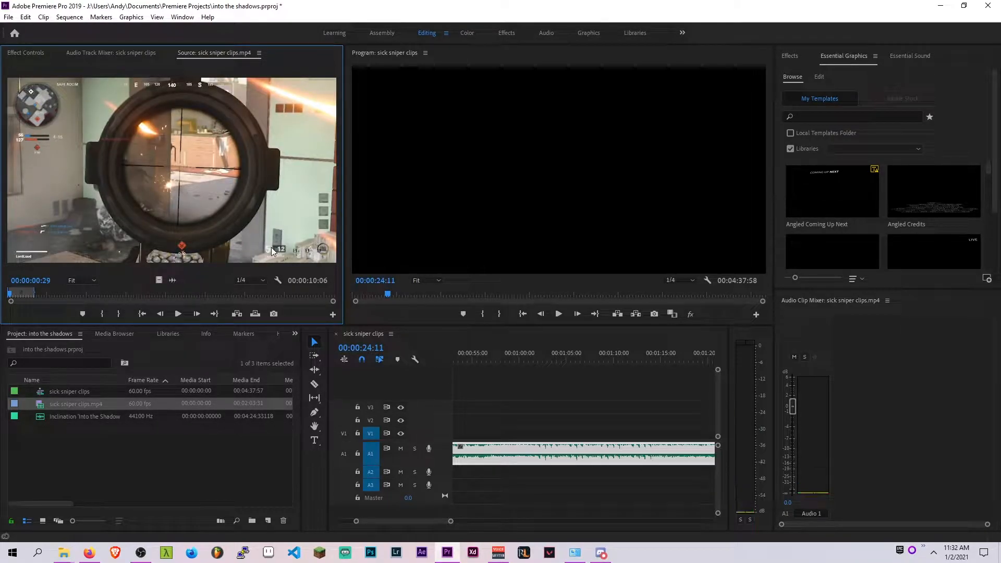
pyautogui.press('Left')
pyautogui.press('Left')
pyautogui.press('Left')
pyautogui.press('Left')
pyautogui.press('Left')
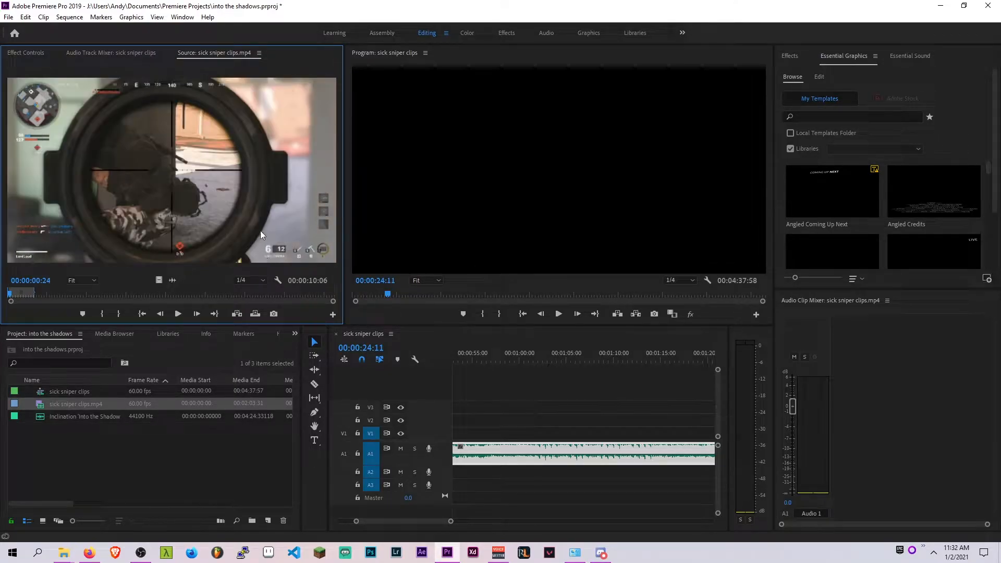
pyautogui.press('Right')
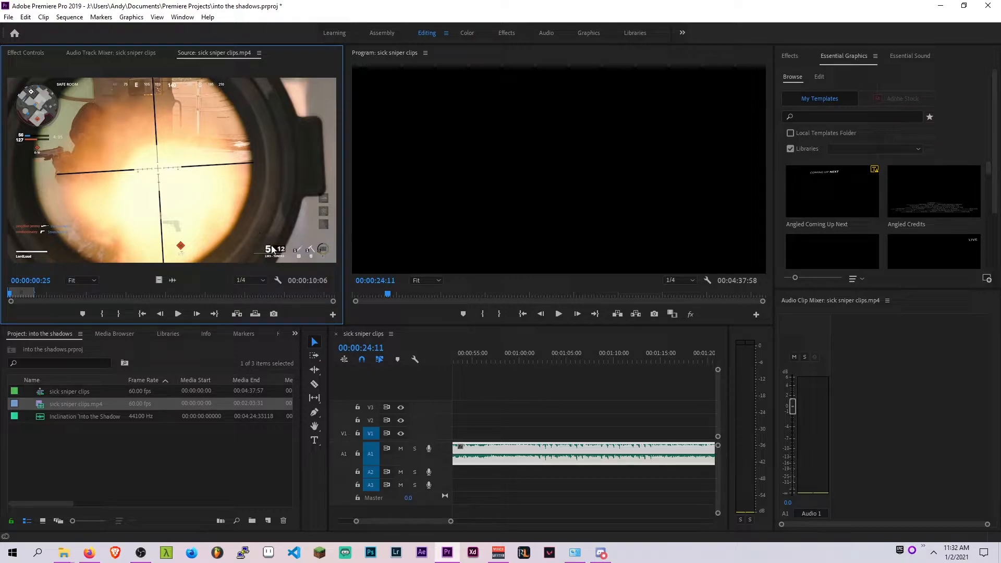
pyautogui.press('m')
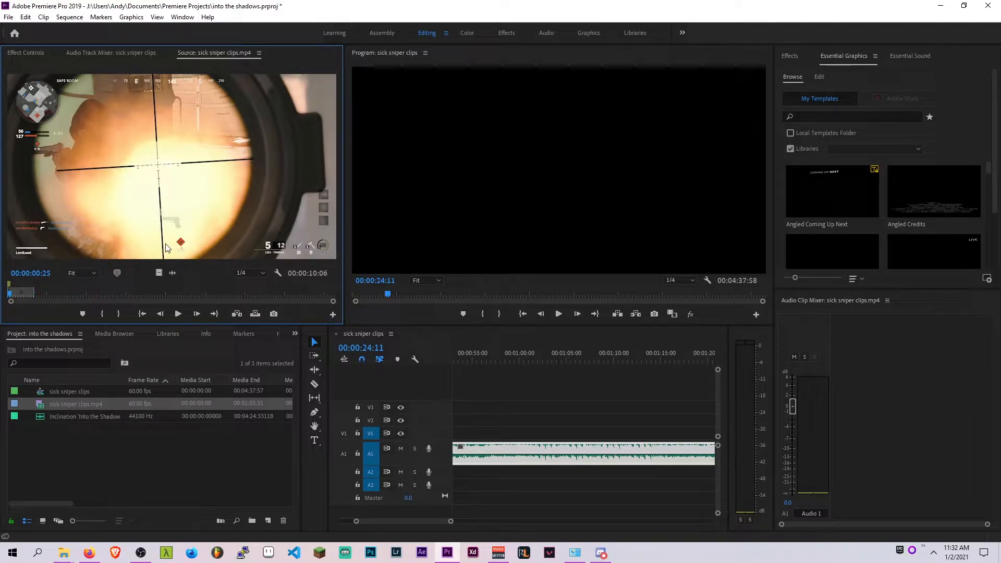
# Play and frame-step through the source clip around 00:00:01:29 to examine the next shot
pyautogui.press('space')
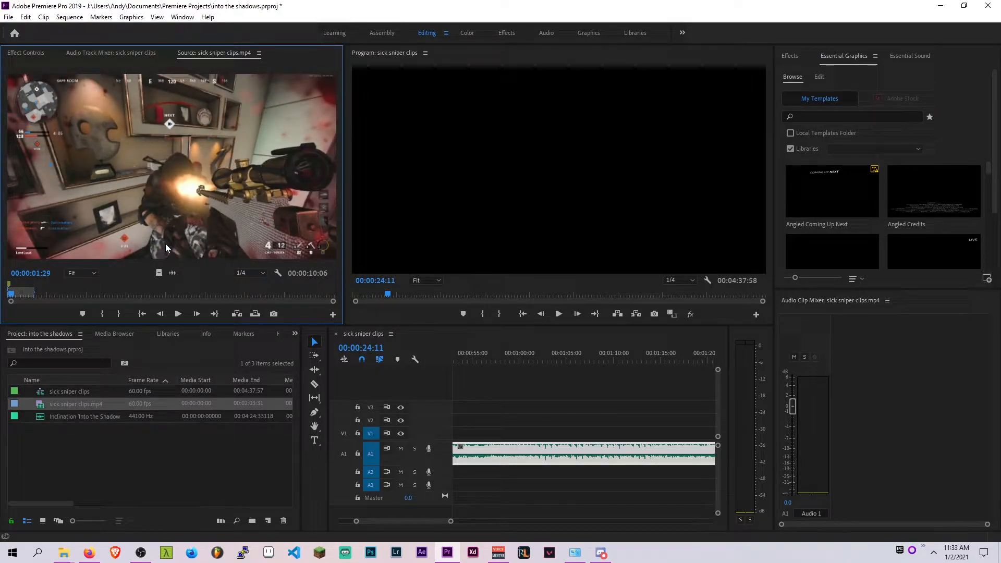
pyautogui.press('Left')
pyautogui.press('Right')
pyautogui.press('Left')
pyautogui.press('Right')
pyautogui.press('Left')
pyautogui.press('Right')
pyautogui.press('Left')
pyautogui.press('Right')
pyautogui.press('Left')
pyautogui.press('Right')
pyautogui.press('Left')
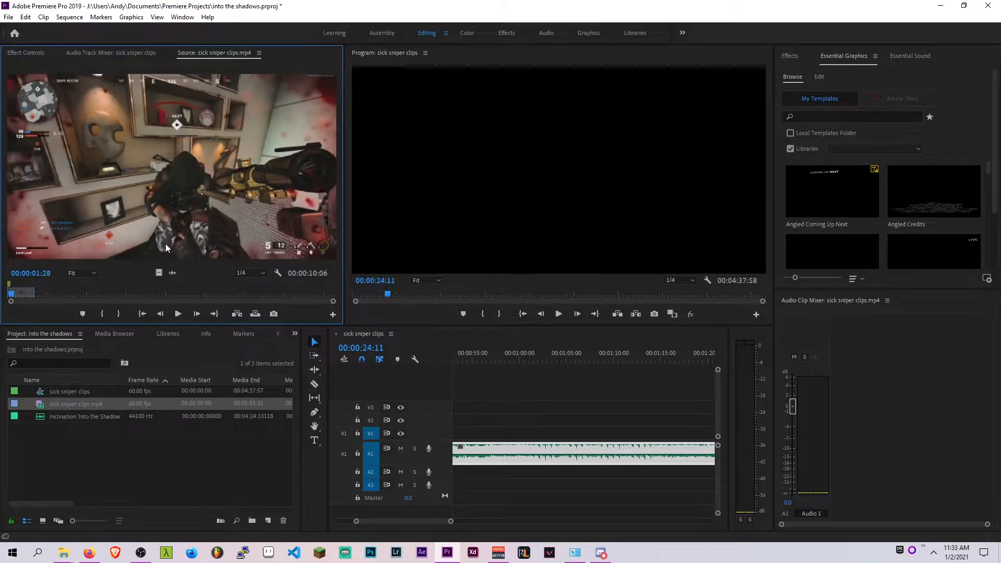
pyautogui.press('Right')
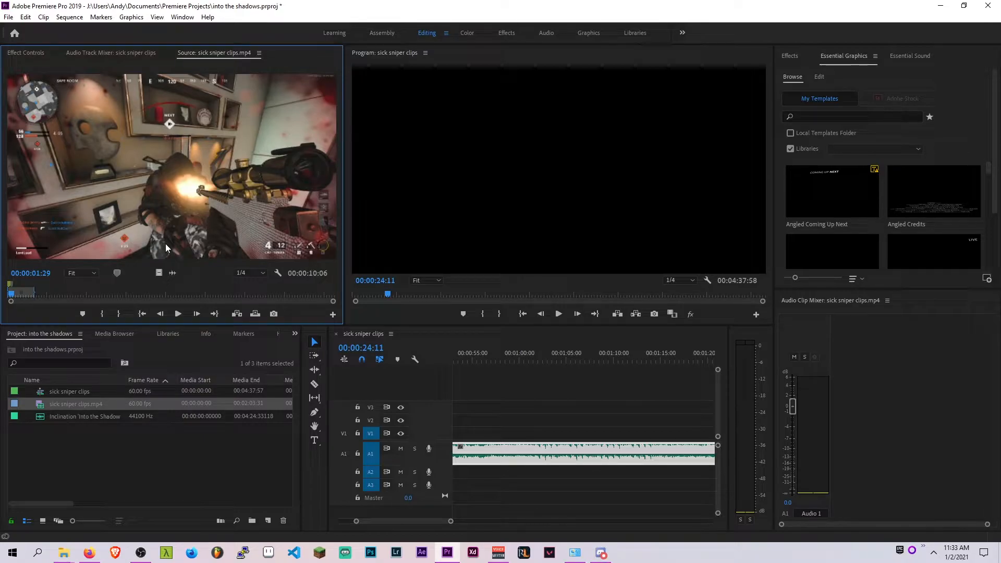
pyautogui.press('space')
pyautogui.press('Left')
pyautogui.press('Left')
pyautogui.press('Left')
pyautogui.press('Left')
pyautogui.press('Left')
pyautogui.press('Left')
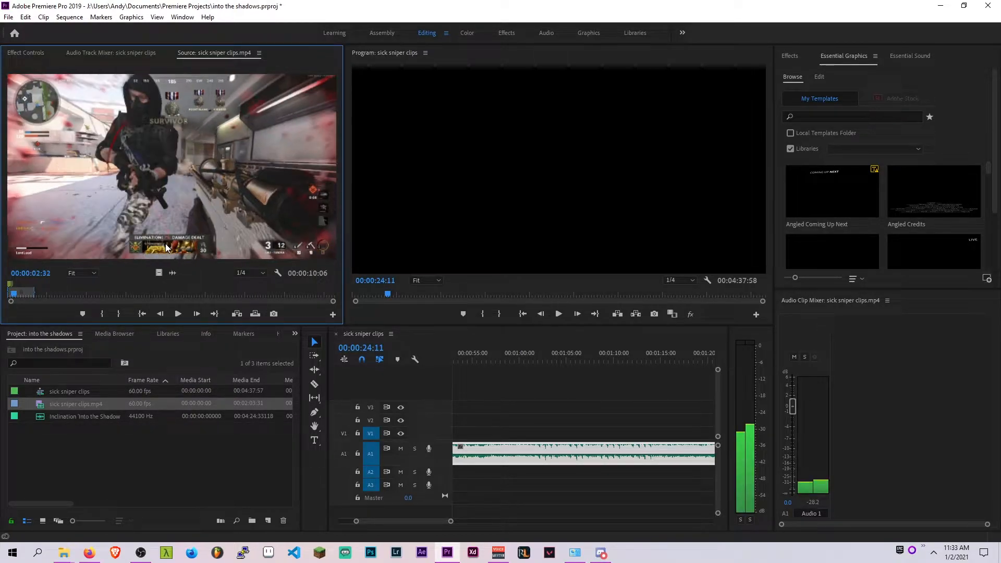
pyautogui.press('Right')
pyautogui.press('Right')
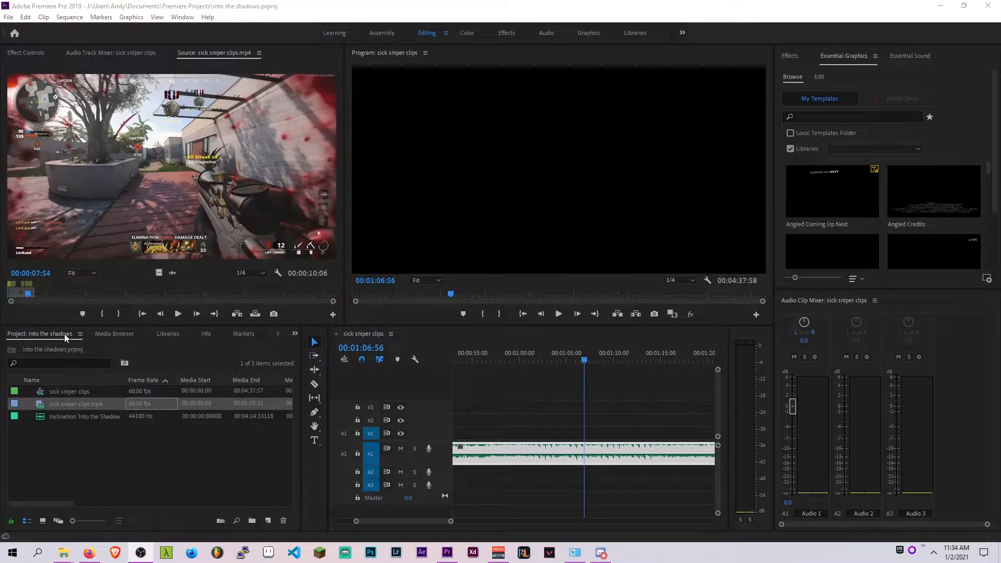
# Insert the marked source range into the sequence on video and audio tracks above the music track
pyautogui.click(19, 297)
pyautogui.moveTo(19, 297); pyautogui.dragTo(24, 294)
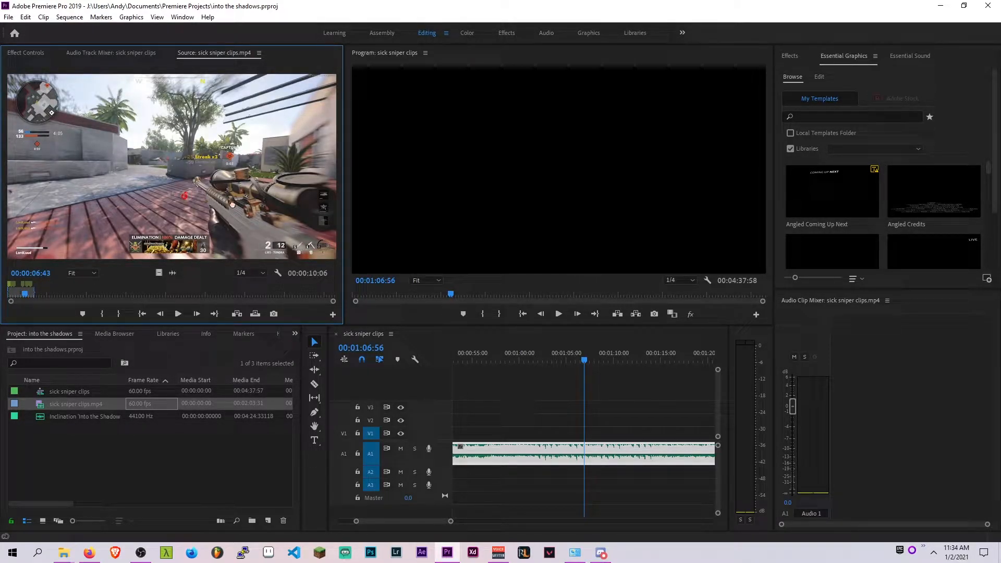
pyautogui.moveTo(191, 170); pyautogui.dragTo(443, 422)
pyautogui.moveTo(629, 462); pyautogui.dragTo(486, 457)
pyautogui.scroll(-3, 576, 401)
pyautogui.scroll(3, 602, 412)
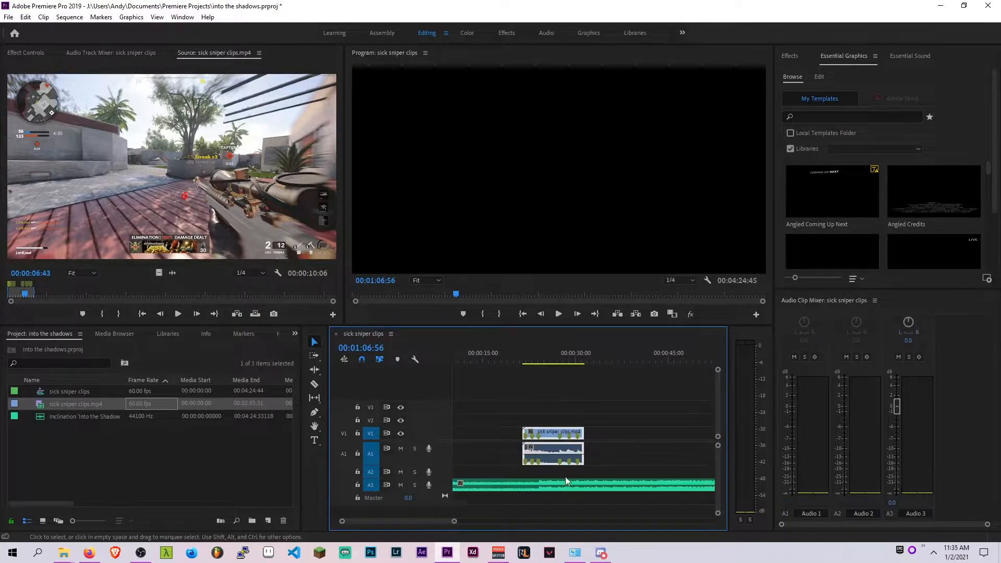
# Scrub through the placed sniper clip in the timeline to compare it with the music track
pyautogui.moveTo(551, 357); pyautogui.dragTo(529, 359)
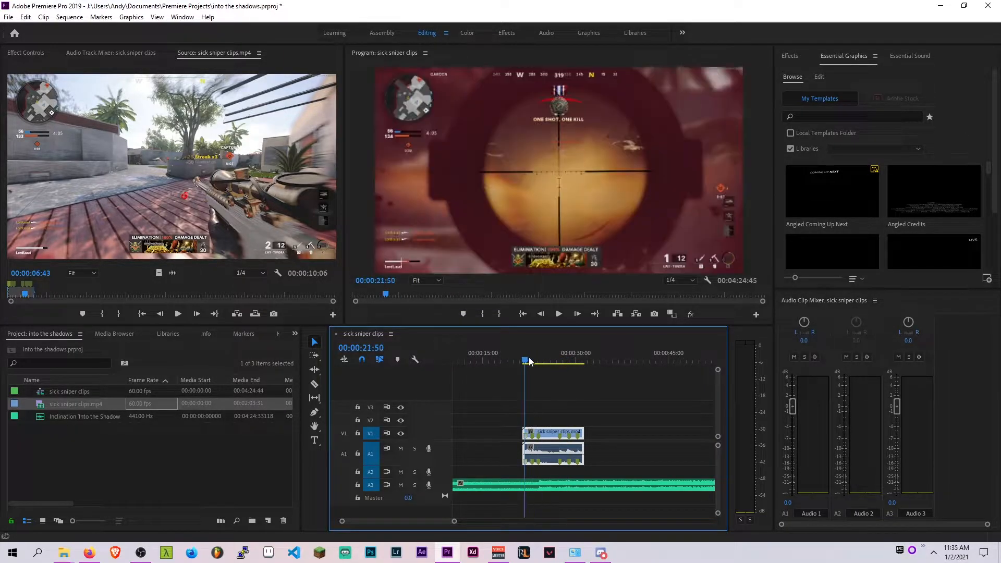
pyautogui.scroll(-2, 612, 454)
pyautogui.scroll(-2, 596, 465)
pyautogui.scroll(2, 556, 488)
pyautogui.scroll(3, 571, 490)
pyautogui.scroll(1, 533, 462)
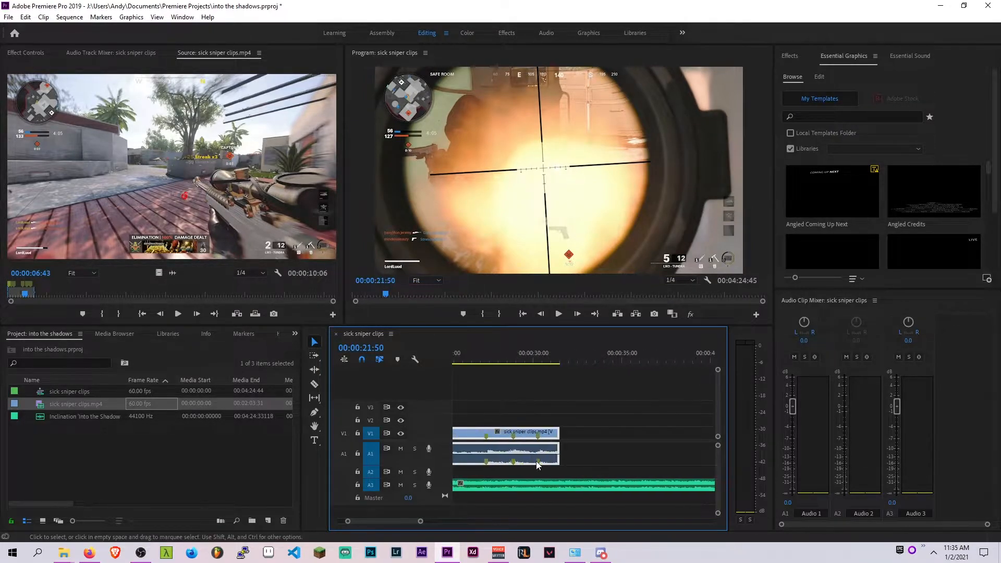
pyautogui.scroll(2, 537, 458)
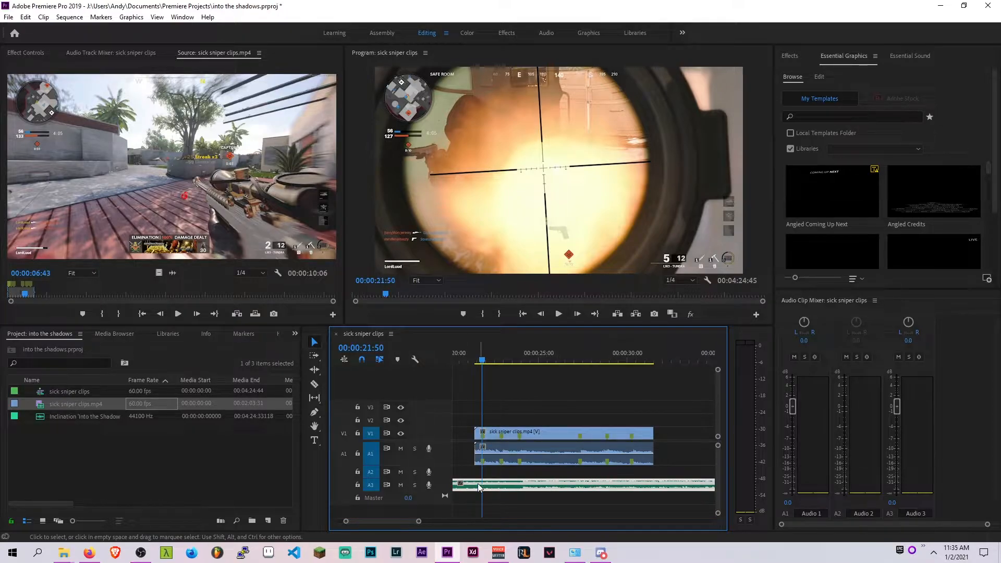
pyautogui.scroll(1, 441, 492)
pyautogui.scroll(-1, 443, 493)
pyautogui.scroll(4, 442, 492)
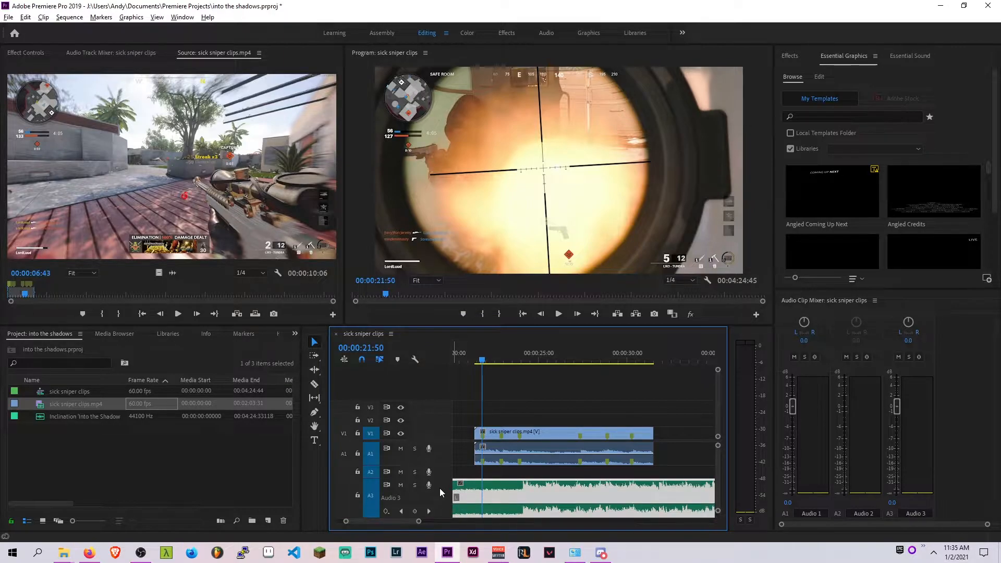
pyautogui.scroll(2, 441, 494)
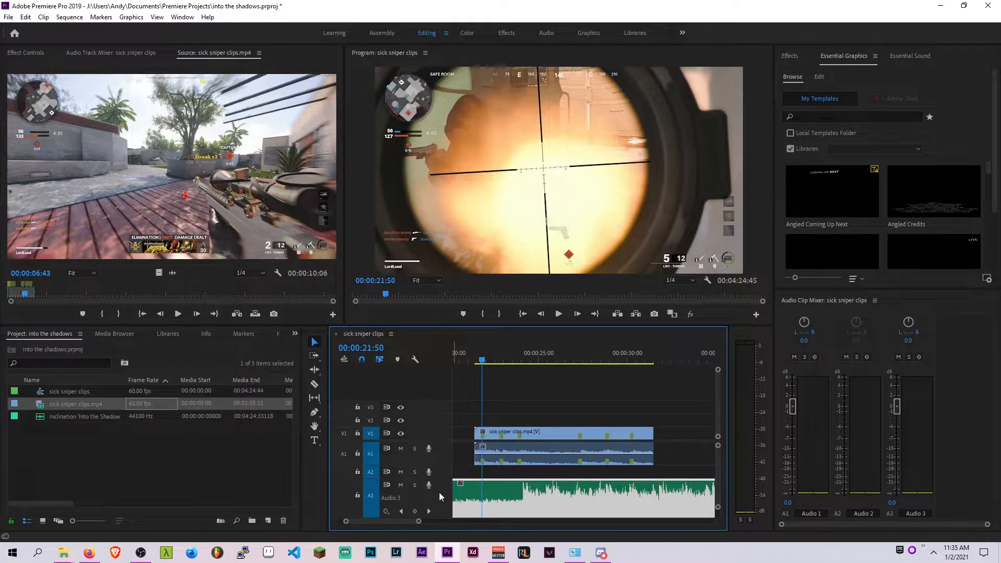
pyautogui.scroll(-2, 540, 427)
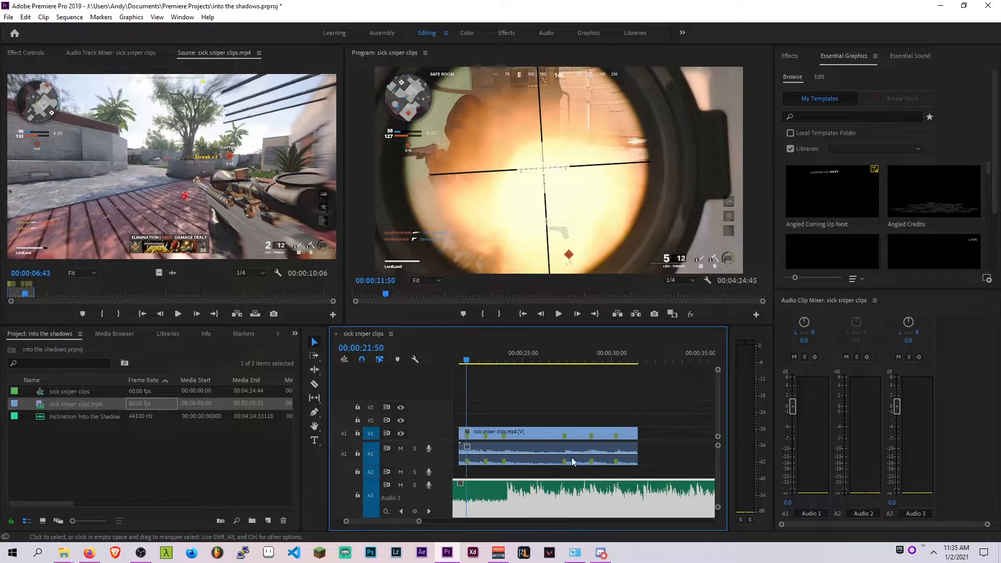
pyautogui.click(546, 355)
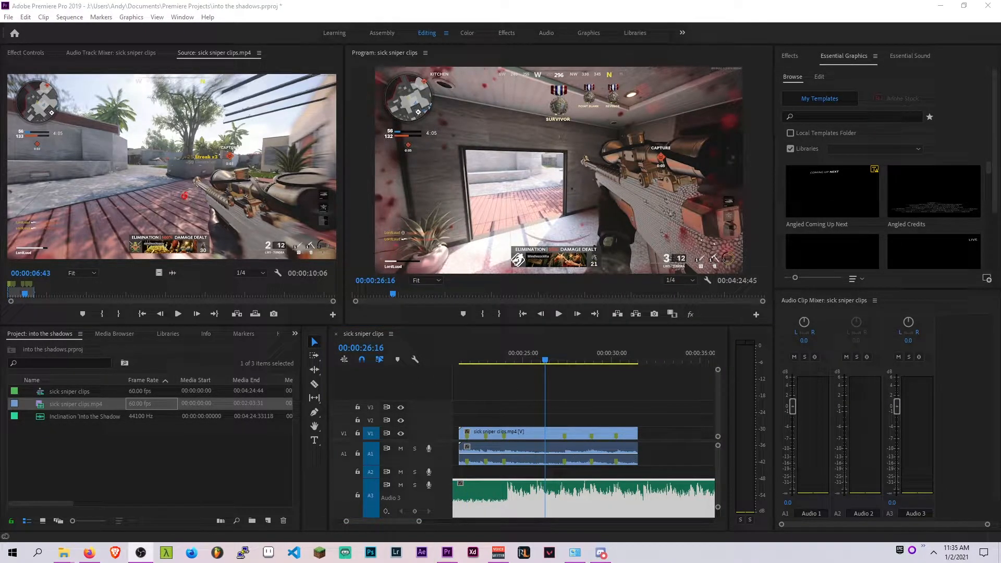
pyautogui.moveTo(555, 363); pyautogui.dragTo(580, 352)
pyautogui.keyDown('ctrl'); pyautogui.scroll(-4, 530, 463); pyautogui.keyUp('ctrl')
pyautogui.keyDown('ctrl'); pyautogui.scroll(2, 525, 469); pyautogui.keyUp('ctrl')
pyautogui.keyDown('ctrl'); pyautogui.scroll(-2, 525, 471); pyautogui.keyUp('ctrl')
pyautogui.keyDown('ctrl'); pyautogui.scroll(-2, 529, 472); pyautogui.keyUp('ctrl')
pyautogui.keyDown('ctrl'); pyautogui.scroll(3, 530, 474); pyautogui.keyUp('ctrl')
pyautogui.keyDown('ctrl'); pyautogui.scroll(-3, 528, 476); pyautogui.keyUp('ctrl')
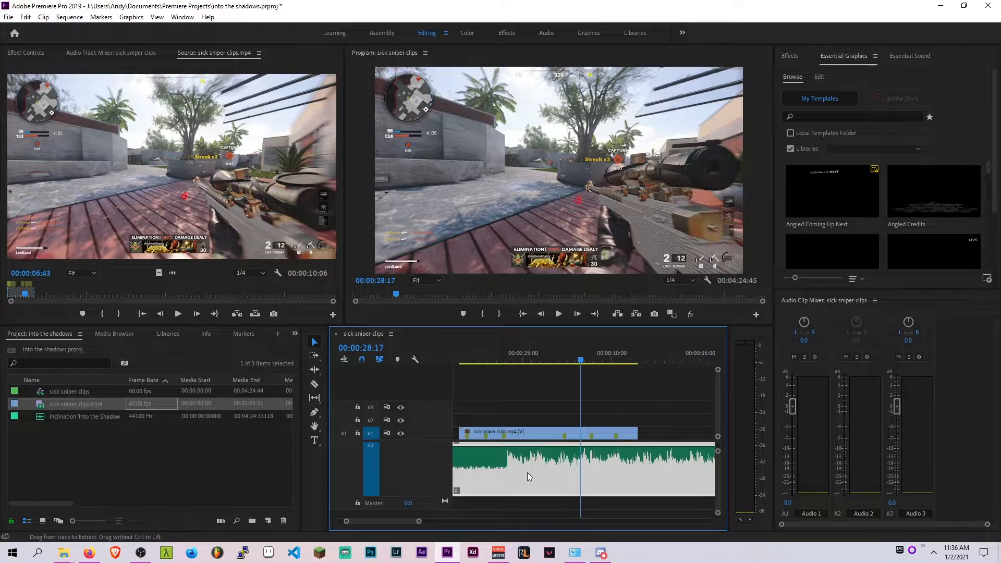
pyautogui.keyDown('ctrl'); pyautogui.scroll(3, 526, 478); pyautogui.keyUp('ctrl')
pyautogui.keyDown('ctrl'); pyautogui.scroll(-3, 522, 485); pyautogui.keyUp('ctrl')
pyautogui.keyDown('ctrl'); pyautogui.scroll(2, 516, 482); pyautogui.keyUp('ctrl')
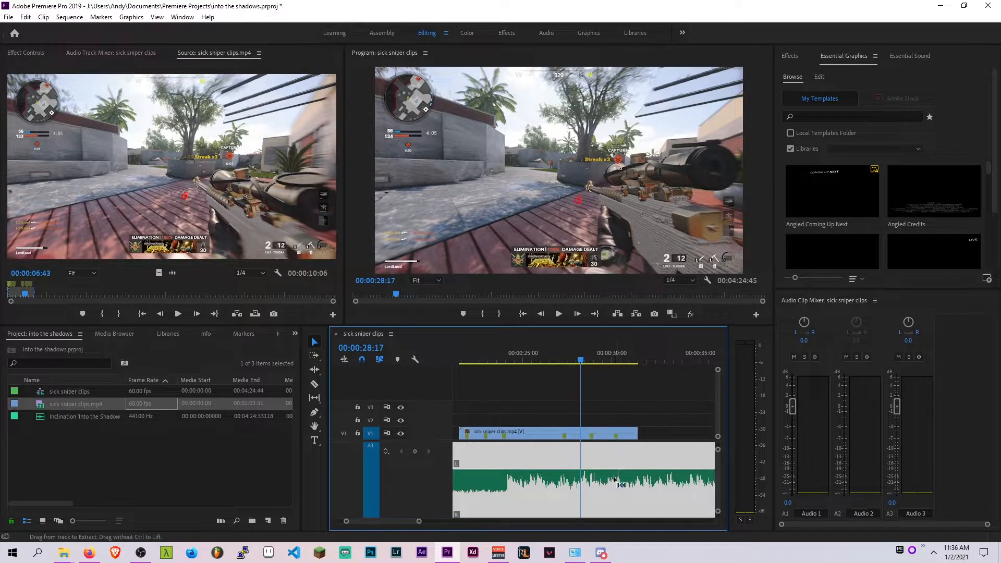
# Play the sequence from the start of the sniper clip to preview it with the music
pyautogui.click(524, 355)
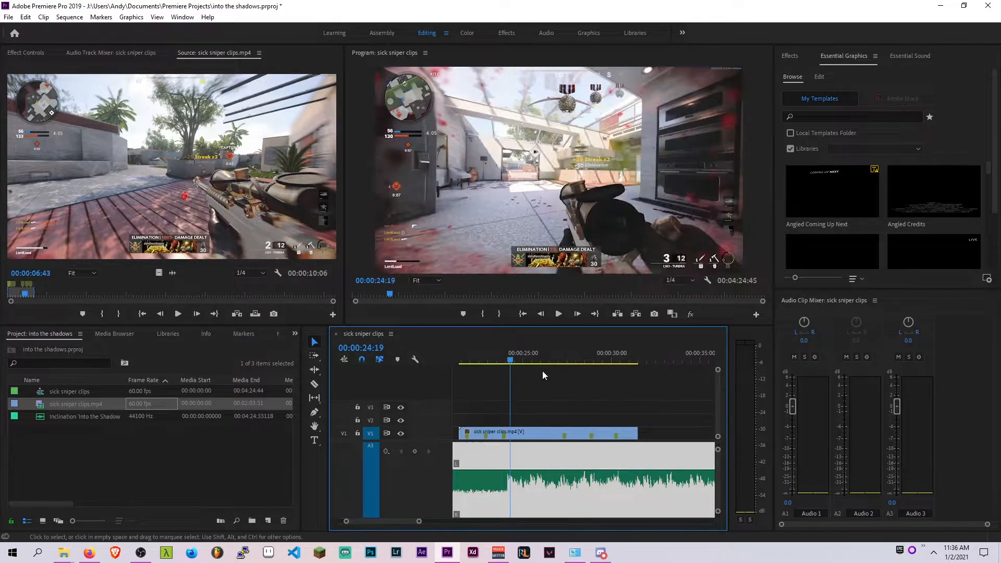
pyautogui.press('space')
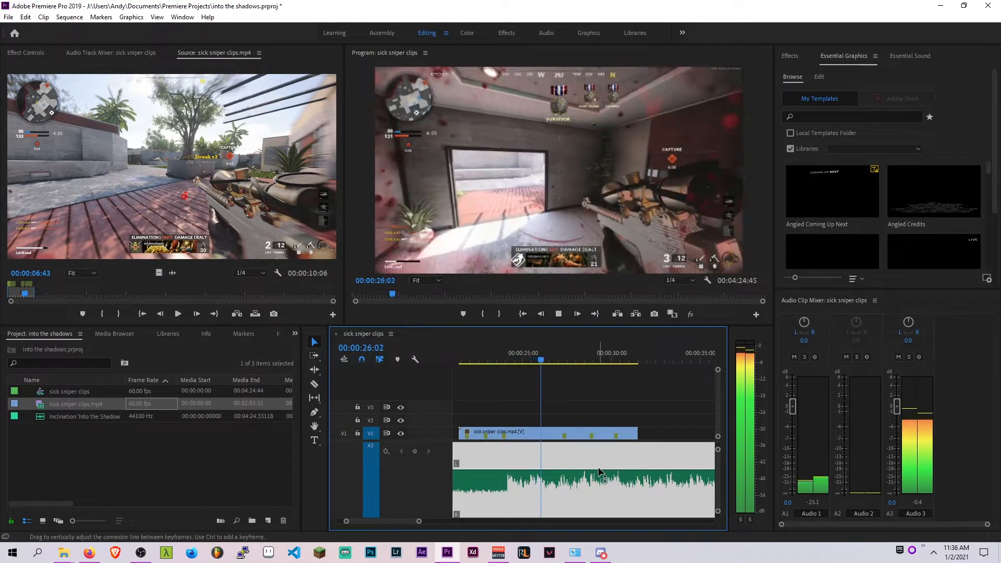
pyautogui.press('space')
pyautogui.scroll(-3, 517, 475)
pyautogui.moveTo(423, 523); pyautogui.dragTo(500, 521)
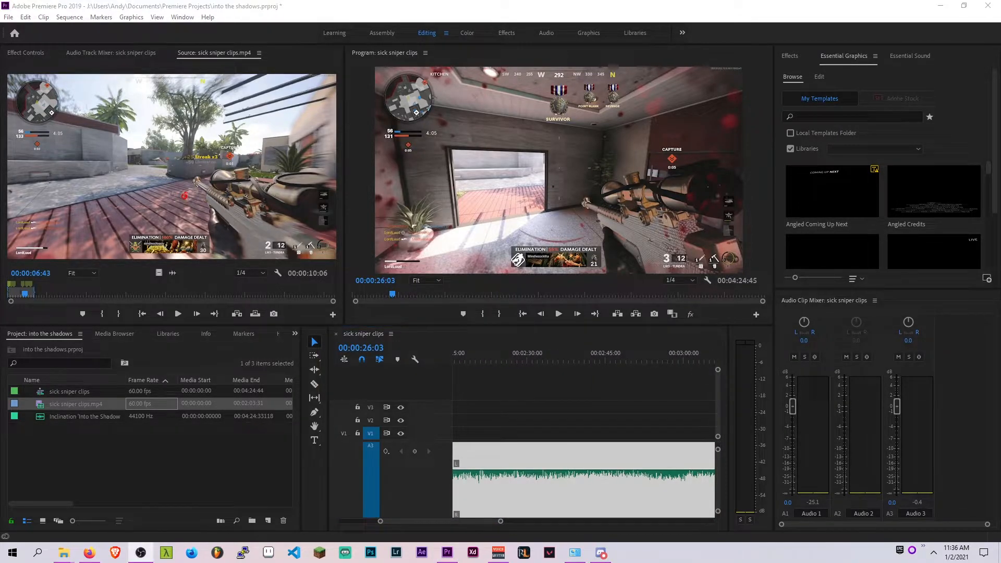
# Examine the music waveform around the two-minute mark in the zoomed timeline to locate the drop
pyautogui.moveTo(532, 359); pyautogui.dragTo(543, 362)
pyautogui.scroll(3, 570, 478)
pyautogui.scroll(3, 537, 483)
pyautogui.click(524, 359)
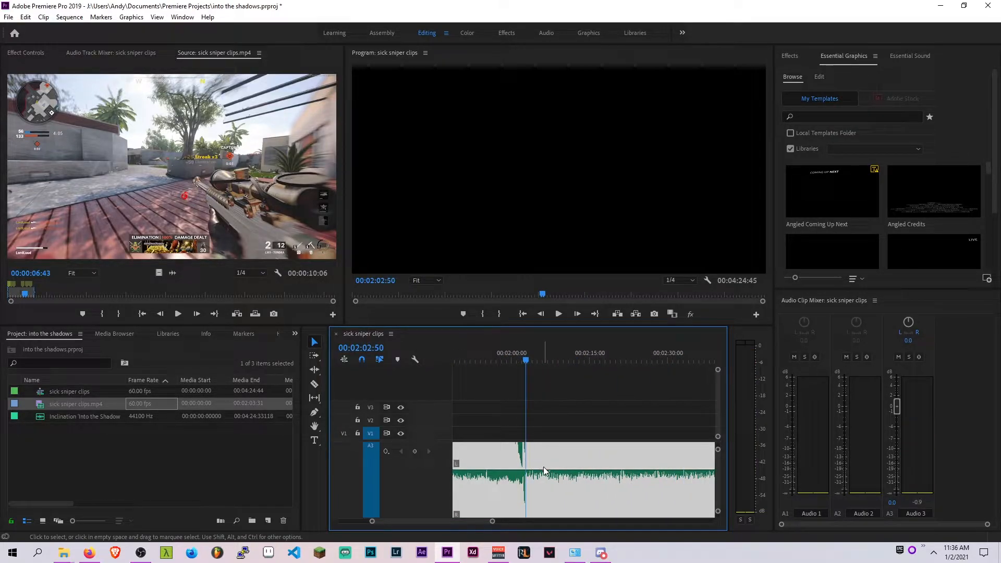
pyautogui.scroll(3, 524, 483)
pyautogui.scroll(3, 530, 490)
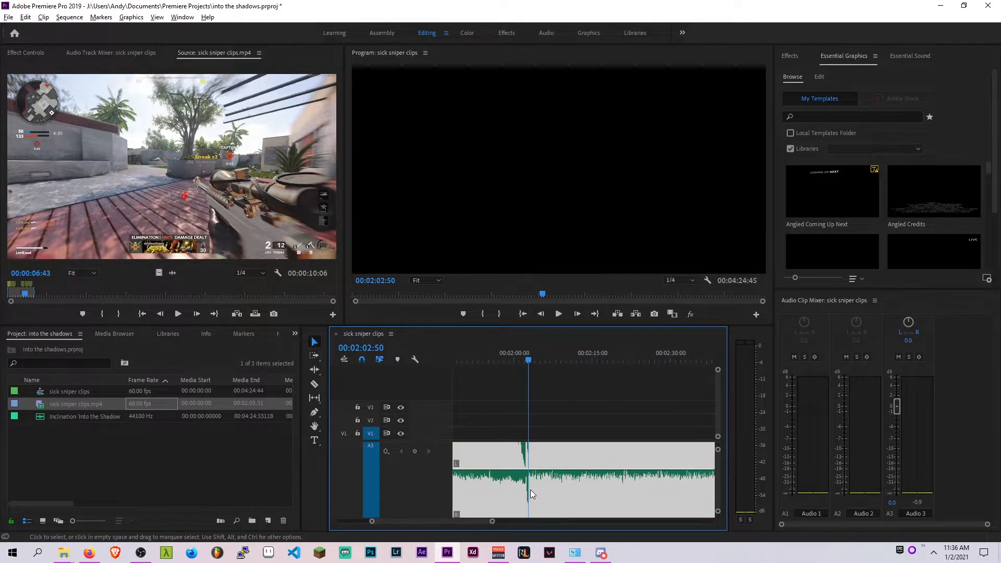
pyautogui.click(518, 359)
pyautogui.click(514, 347)
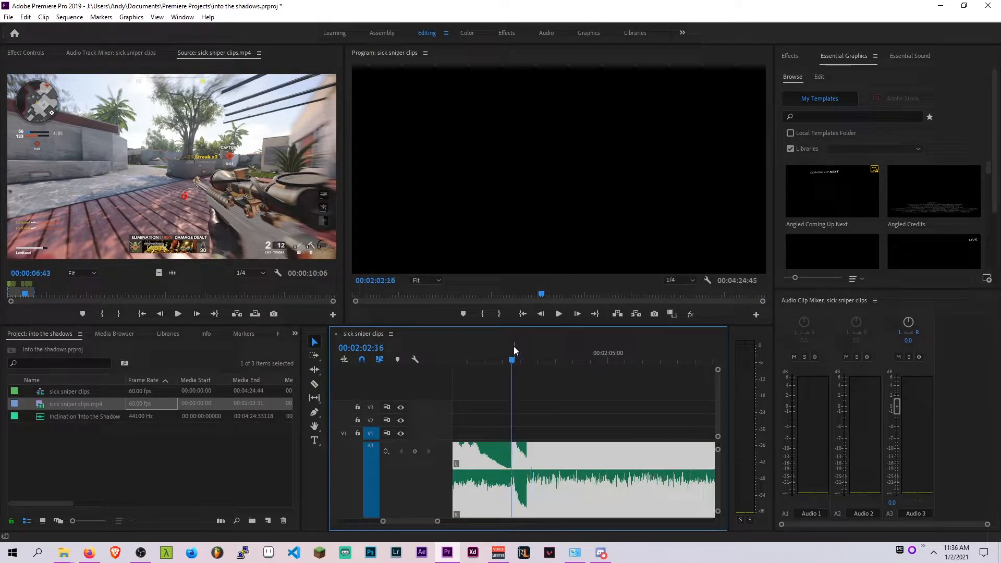
pyautogui.scroll(3, 565, 498)
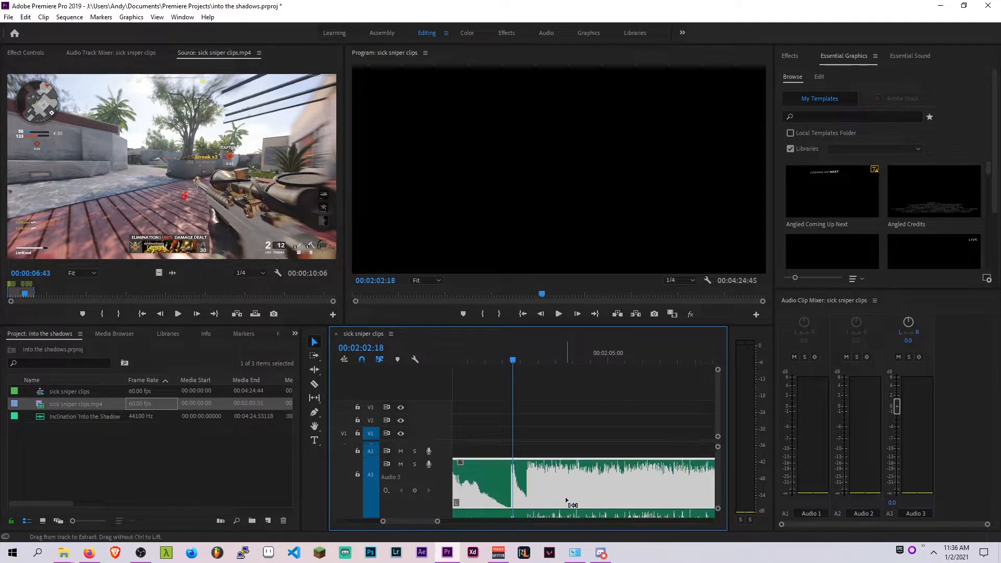
pyautogui.hscroll(2, 625, 476)
pyautogui.hscroll(-5, 569, 480)
pyautogui.scroll(-8, 582, 481)
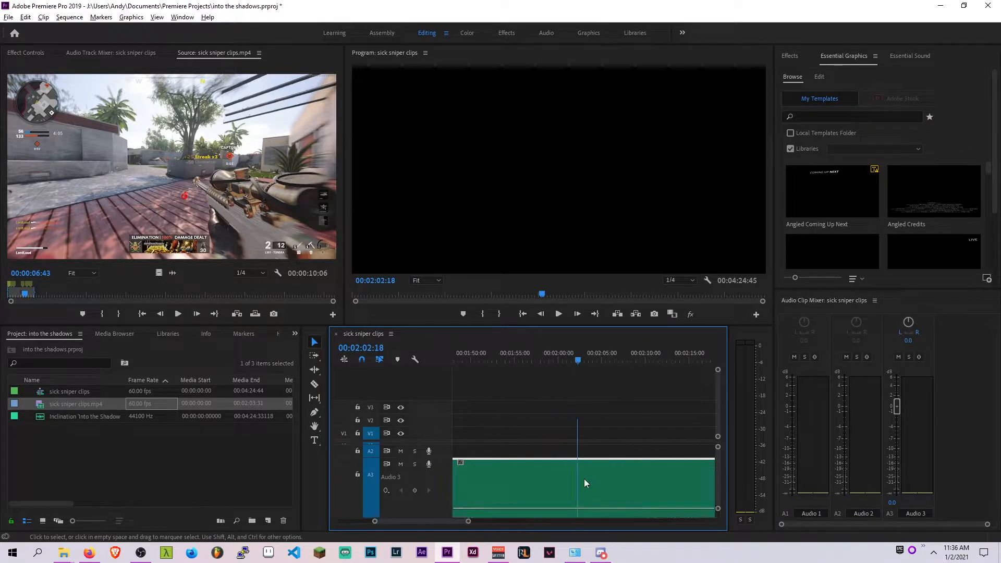
pyautogui.scroll(6, 518, 485)
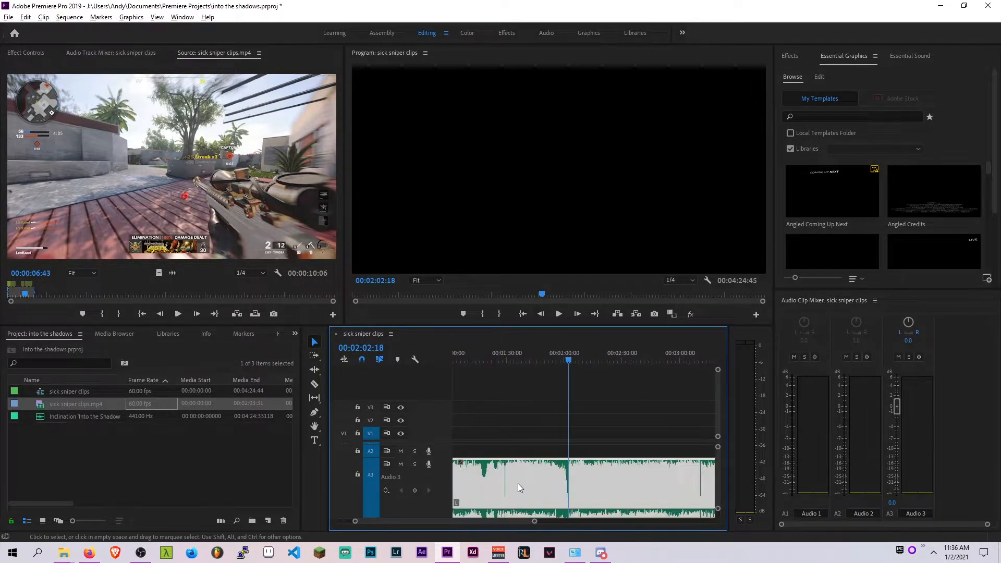
# Move the sniper clip on V1 so it begins near the music drop around 00:02:00
pyautogui.moveTo(496, 433); pyautogui.dragTo(683, 433)
pyautogui.scroll(4, 650, 463)
pyautogui.scroll(3, 662, 465)
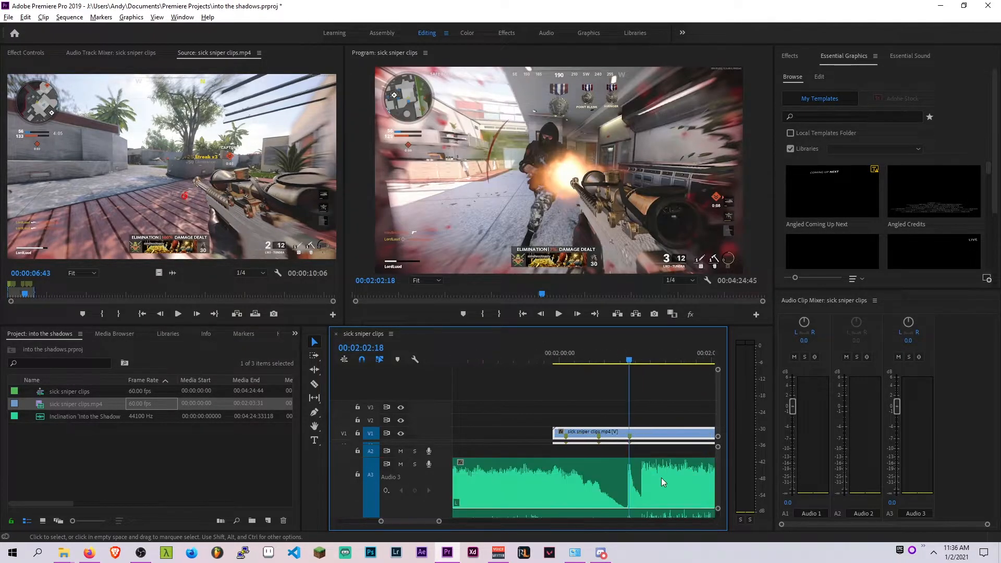
pyautogui.moveTo(557, 345); pyautogui.dragTo(562, 344)
pyautogui.click(573, 472)
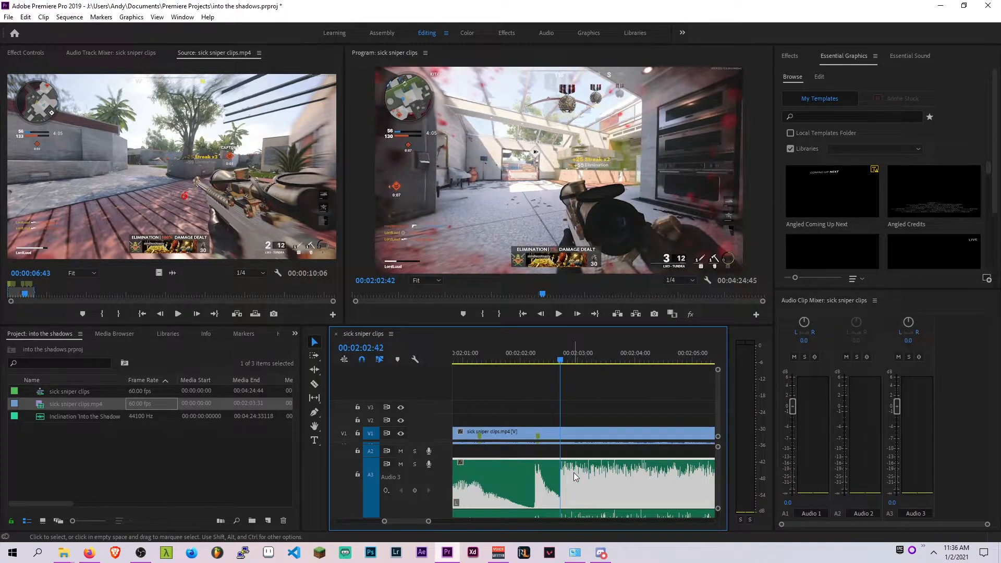
# Scrub and play the sequence to compare the sniper clip's action with the music
pyautogui.scroll(-1, 577, 478)
pyautogui.scroll(1, 568, 477)
pyautogui.scroll(-1, 562, 475)
pyautogui.scroll(3, 561, 484)
pyautogui.scroll(-2, 562, 484)
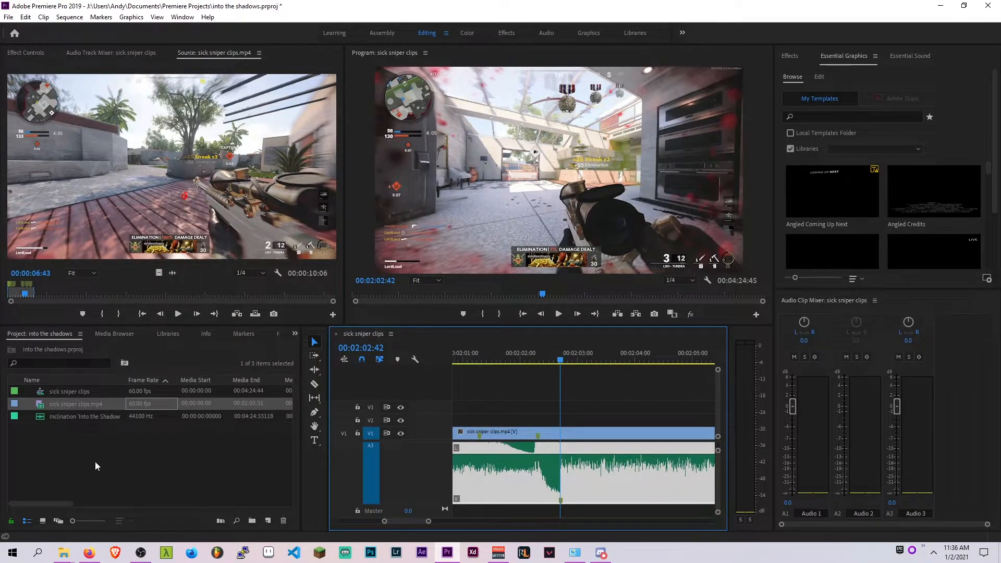
pyautogui.scroll(-2, 600, 402)
pyautogui.press('space')
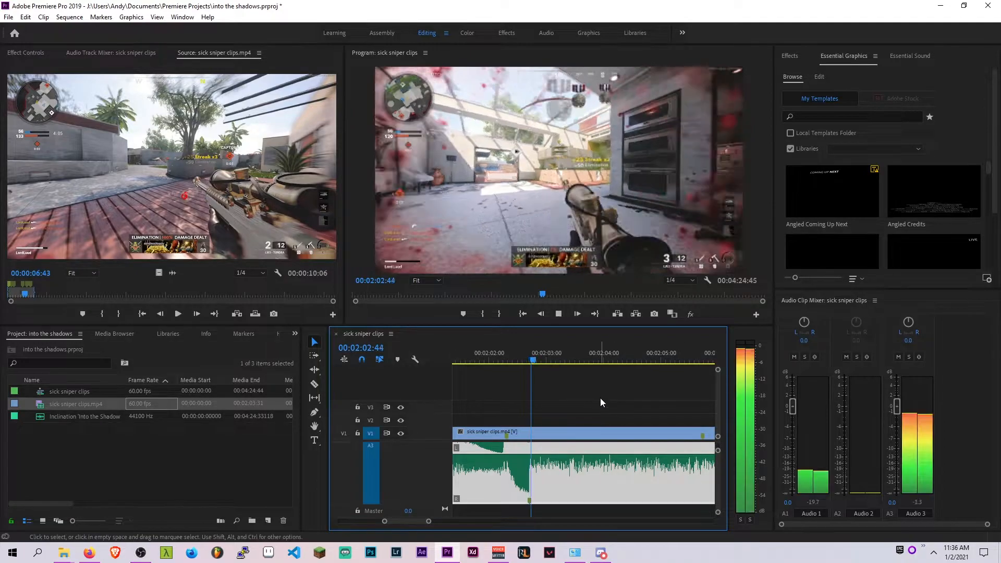
pyautogui.click(584, 353)
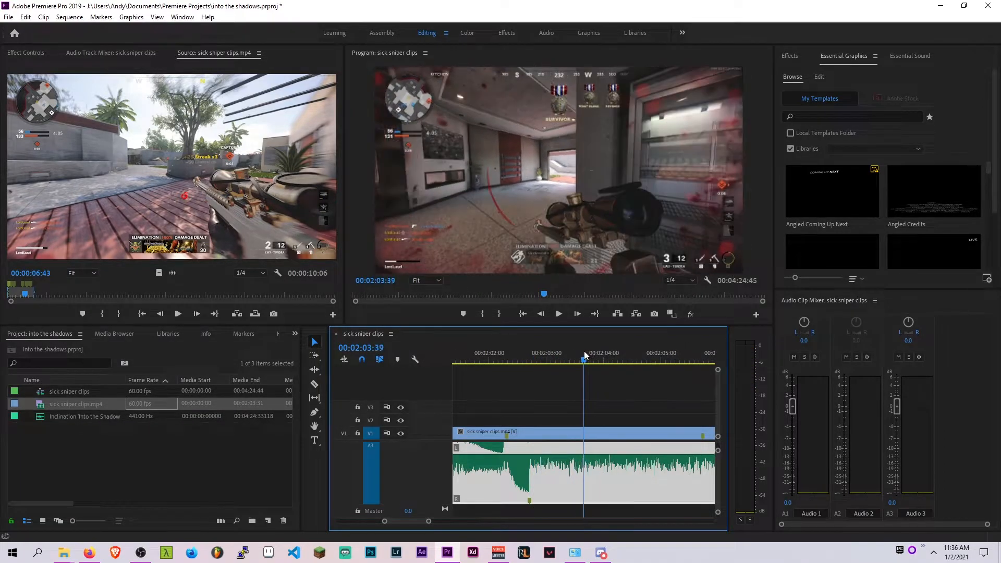
pyautogui.click(583, 350)
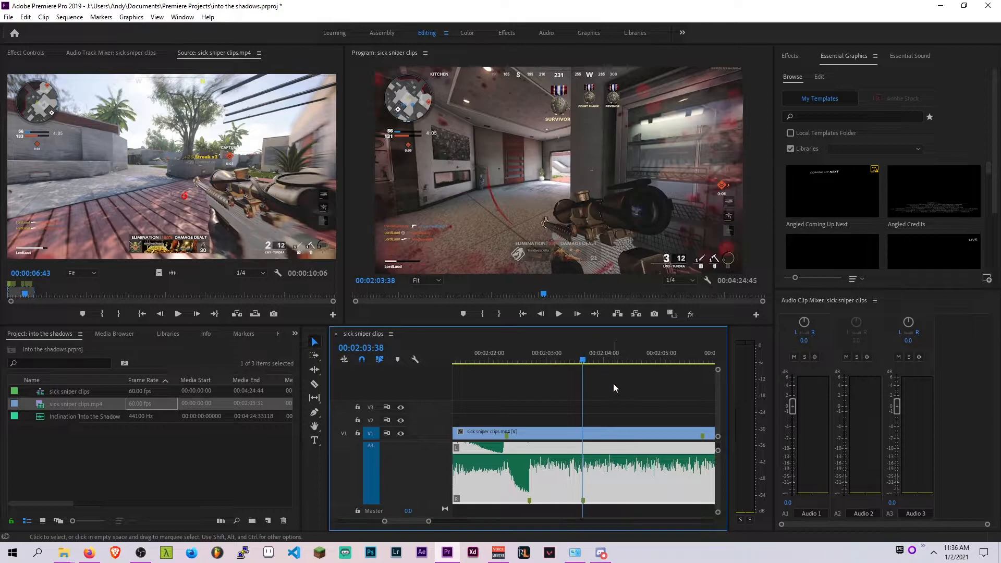
pyautogui.press('space')
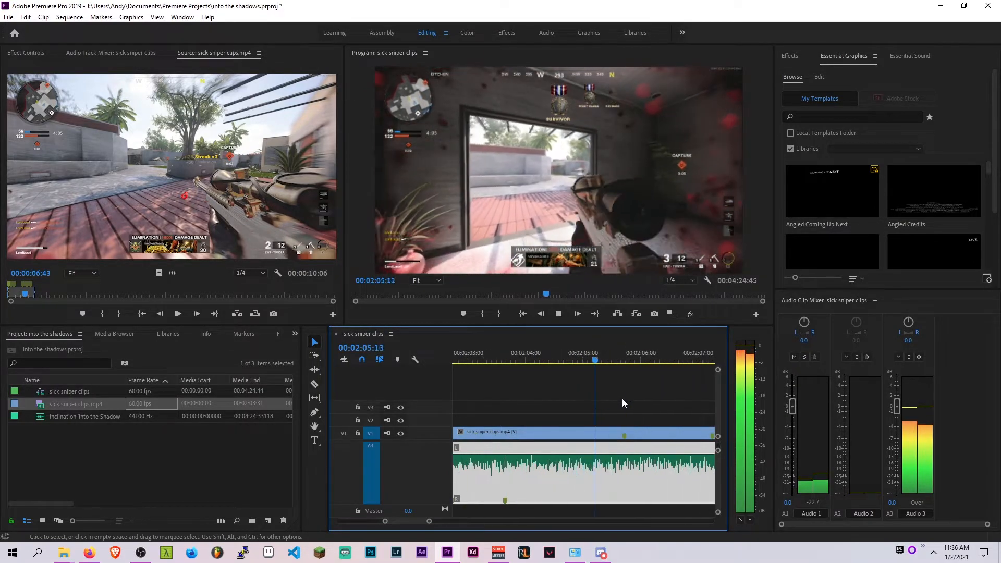
pyautogui.click(612, 350)
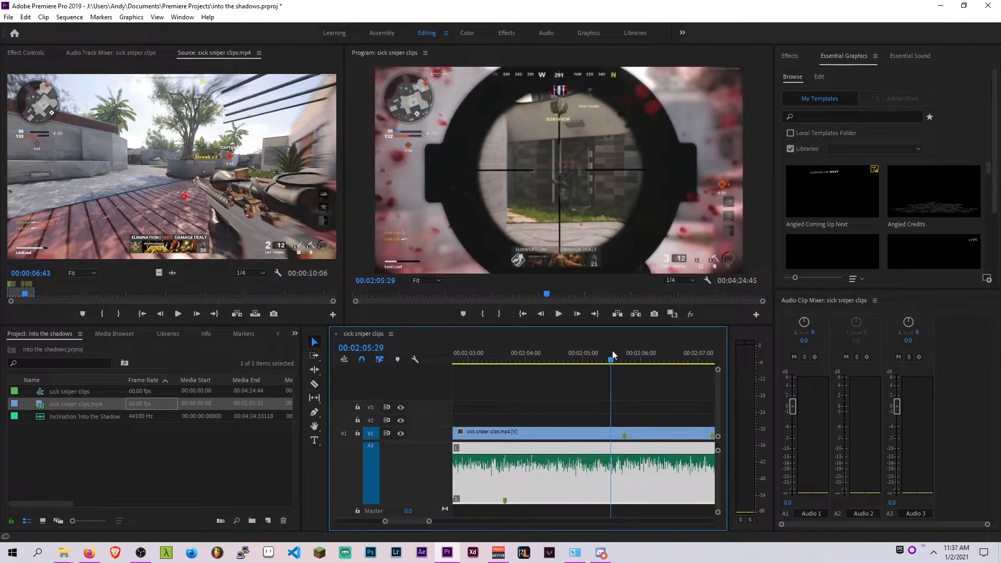
pyautogui.scroll(-1, 603, 459)
pyautogui.scroll(-1, 603, 458)
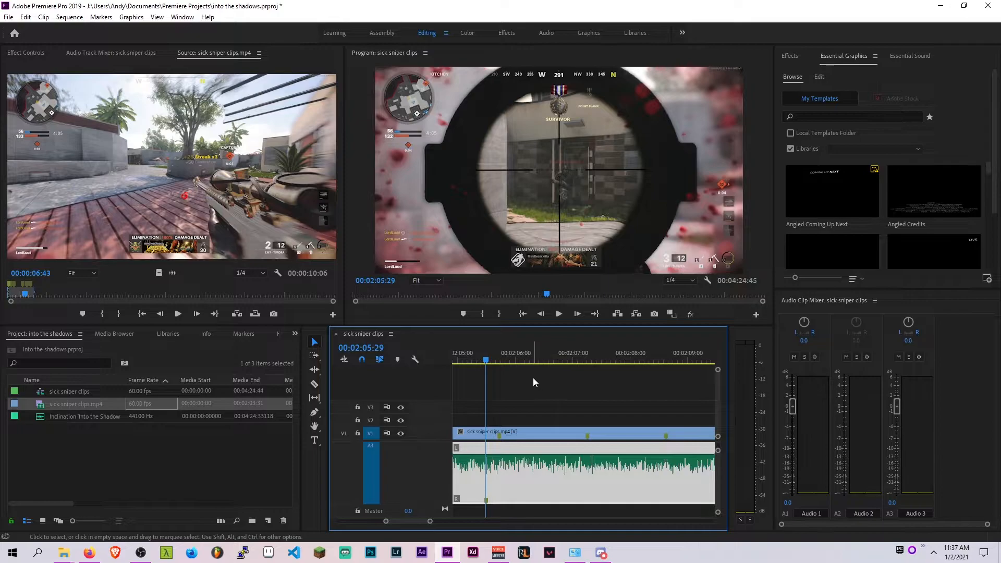
pyautogui.press('space')
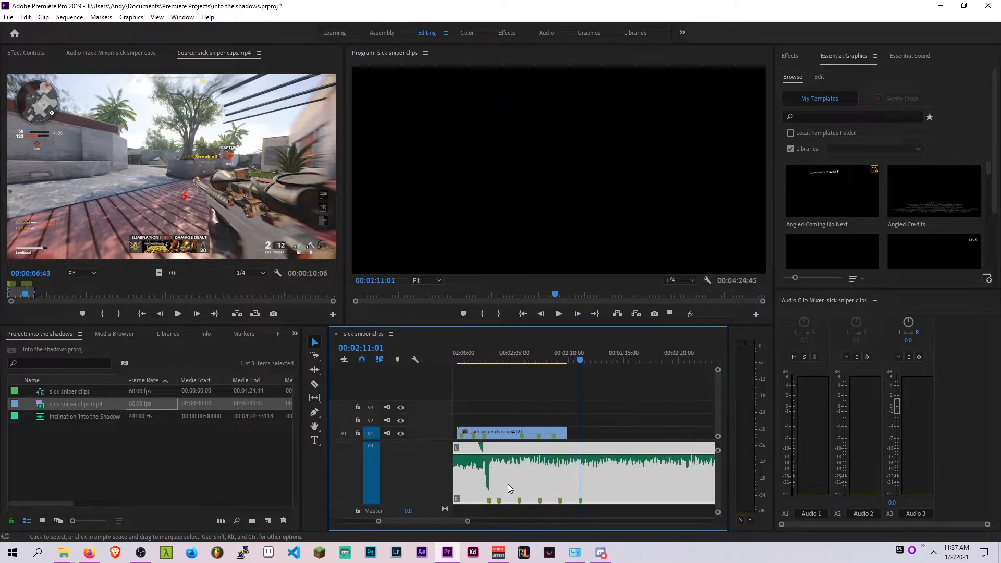
# Trim the start edge of the sniper clip on V1 to about 00:02:02:17
pyautogui.scroll(1, 508, 483)
pyautogui.moveTo(505, 432)
pyautogui.mouseDown()
pyautogui.moveTo(544, 432)
pyautogui.moveTo(510, 434)
pyautogui.mouseUp()
pyautogui.scroll(2, 470, 453)
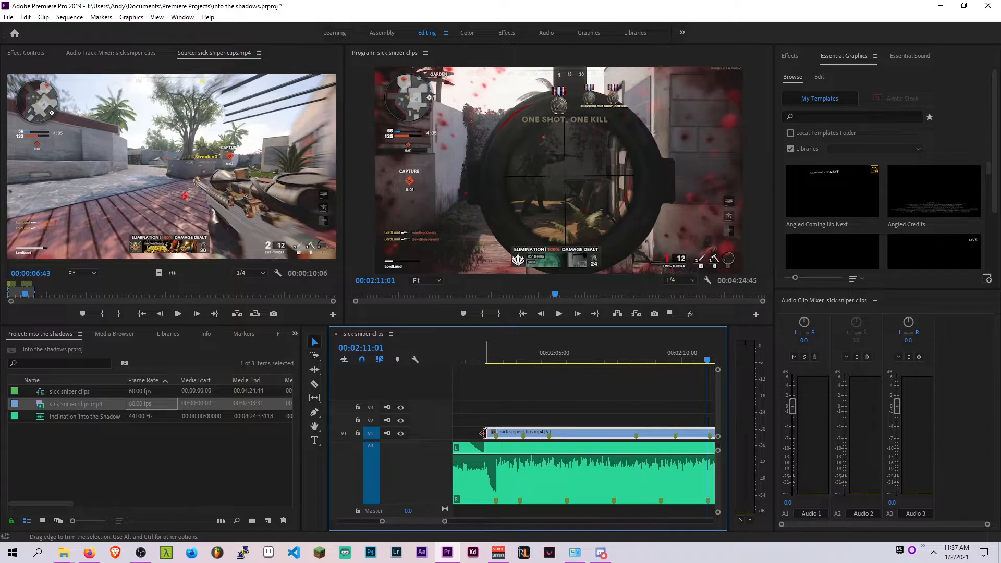
pyautogui.click(484, 344)
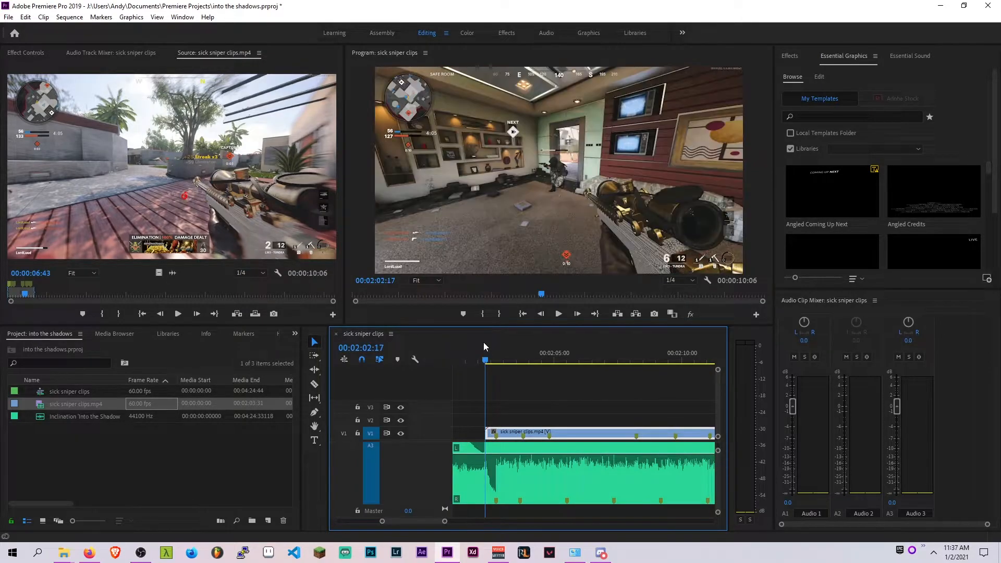
# Play the trimmed clip from its start to check its timing against the music
pyautogui.scroll(3, 477, 461)
pyautogui.click(523, 358)
pyautogui.moveTo(526, 356); pyautogui.dragTo(497, 356)
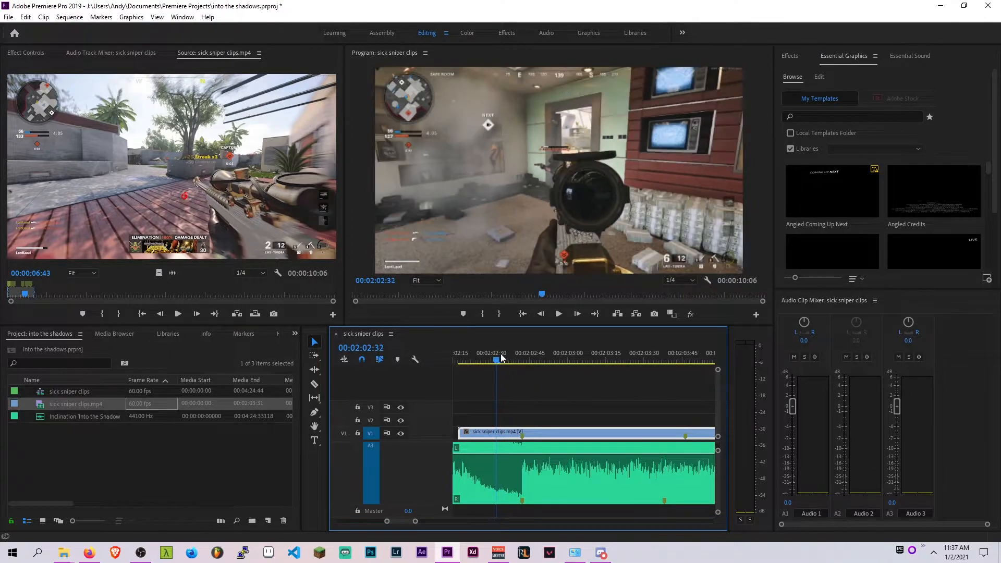
pyautogui.press('space')
pyautogui.press('space')
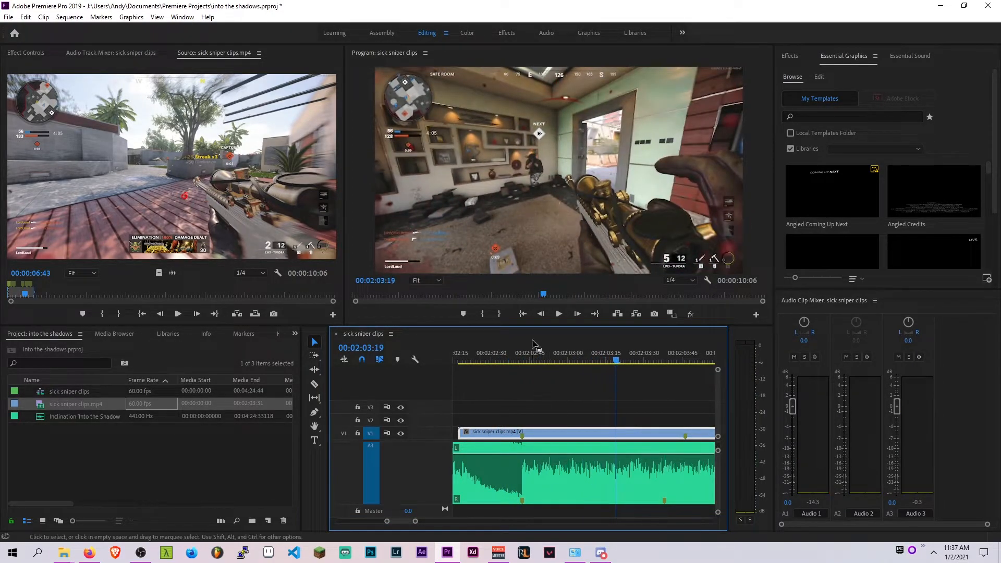
pyautogui.moveTo(575, 343); pyautogui.dragTo(649, 355)
pyautogui.press('-')
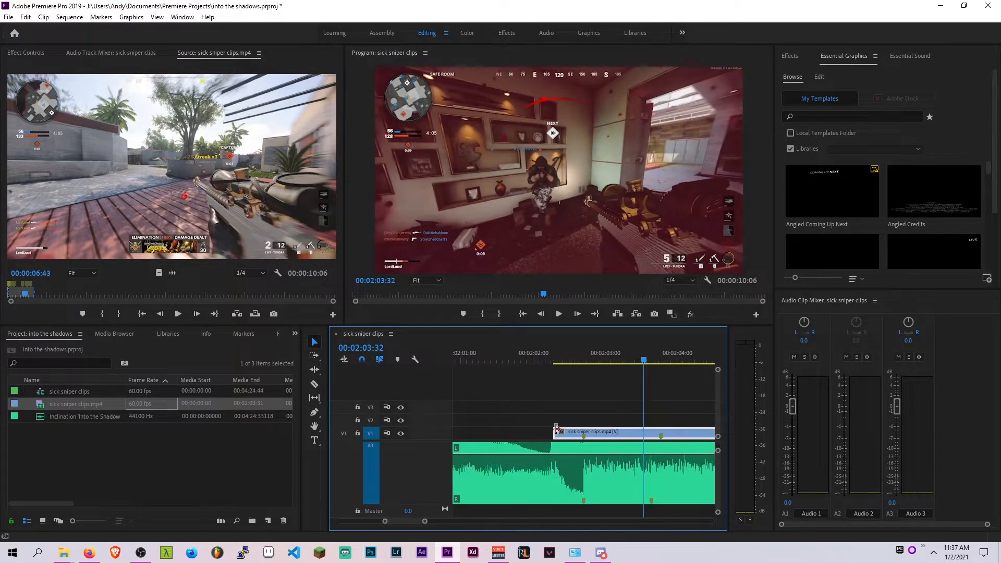
# Shift the sniper clip to start just before the drop at 00:02:02:16 and save the project
pyautogui.moveTo(555, 432); pyautogui.dragTo(613, 432)
pyautogui.moveTo(689, 433); pyautogui.dragTo(608, 435)
pyautogui.click(552, 354)
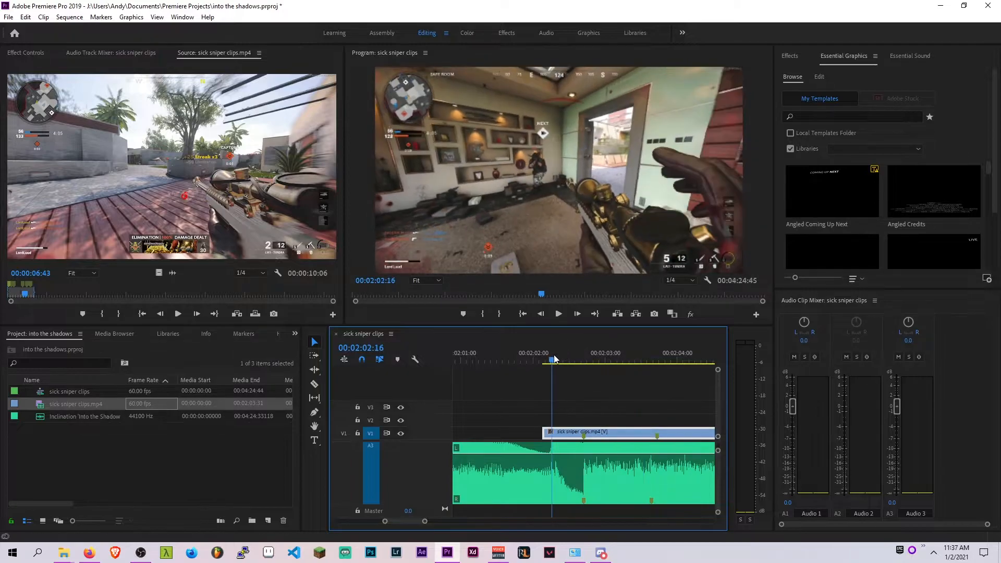
pyautogui.hotkey('ctrl', 's')
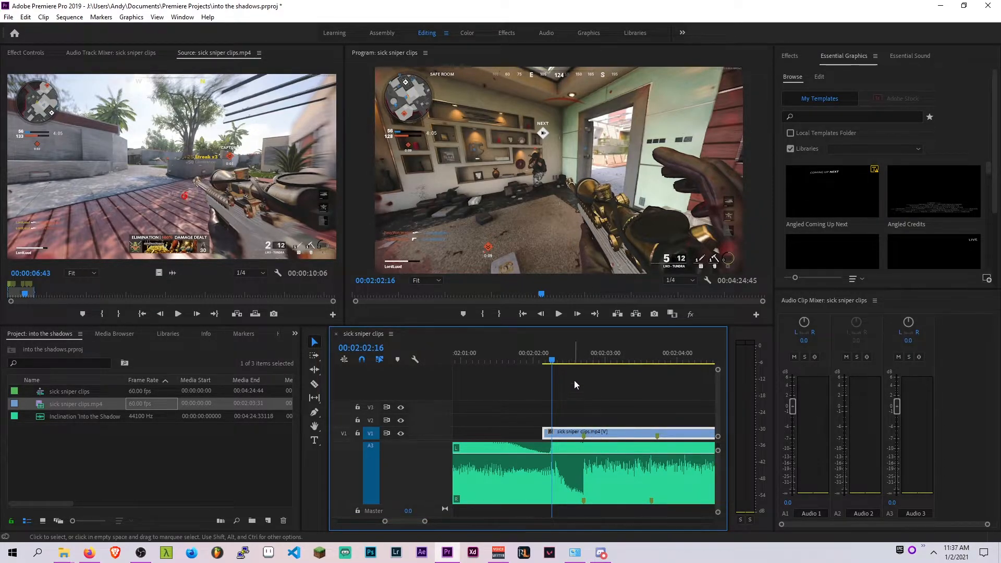
# Move the sniper clip on V1 so it starts at 00:02:02:15
pyautogui.scroll(2, 603, 468)
pyautogui.moveTo(591, 436); pyautogui.dragTo(526, 430)
pyautogui.click(507, 353)
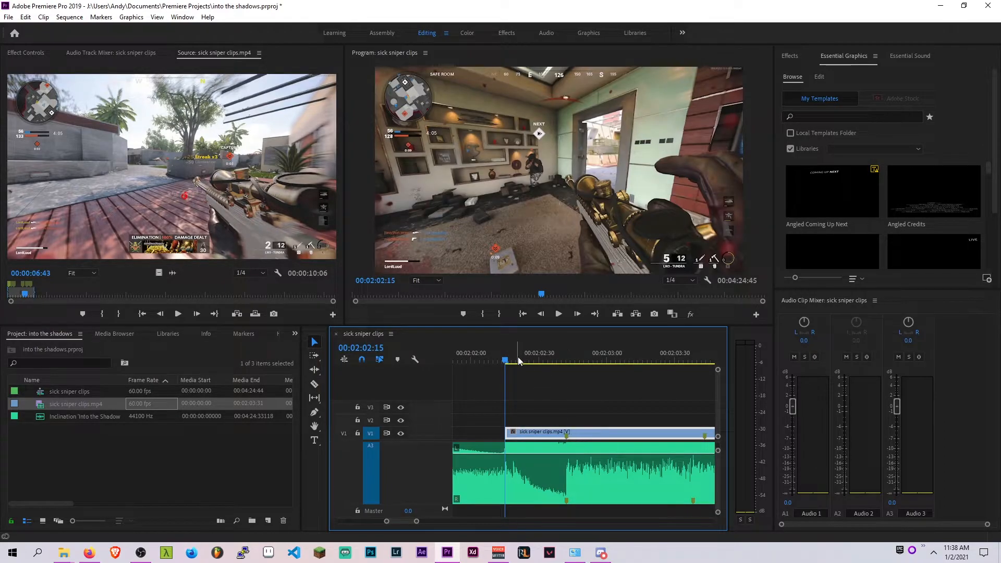
# Play and scrub through the sniper clip with the music to choose a cut point
pyautogui.press('space')
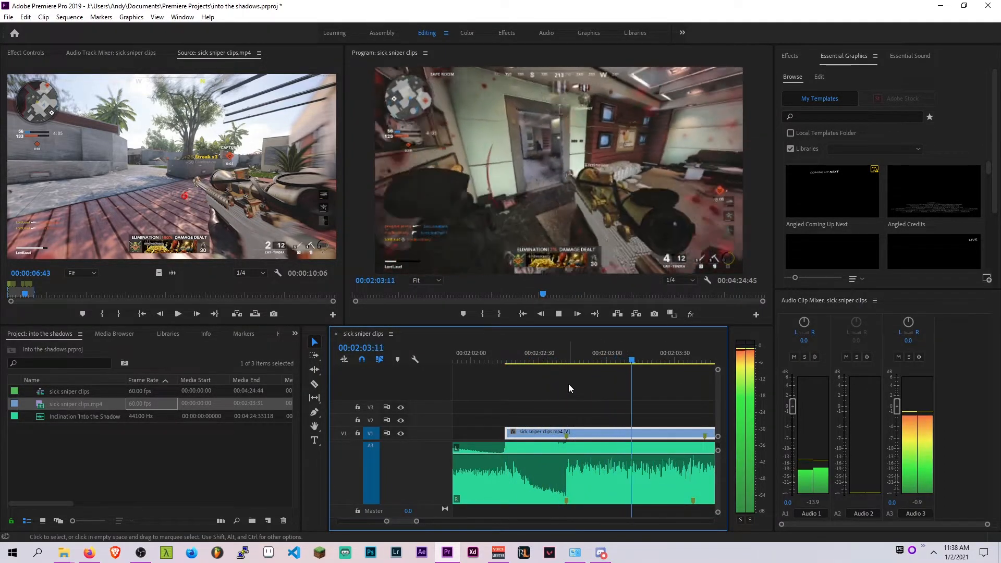
pyautogui.press('space')
pyautogui.scroll(-4, 620, 422)
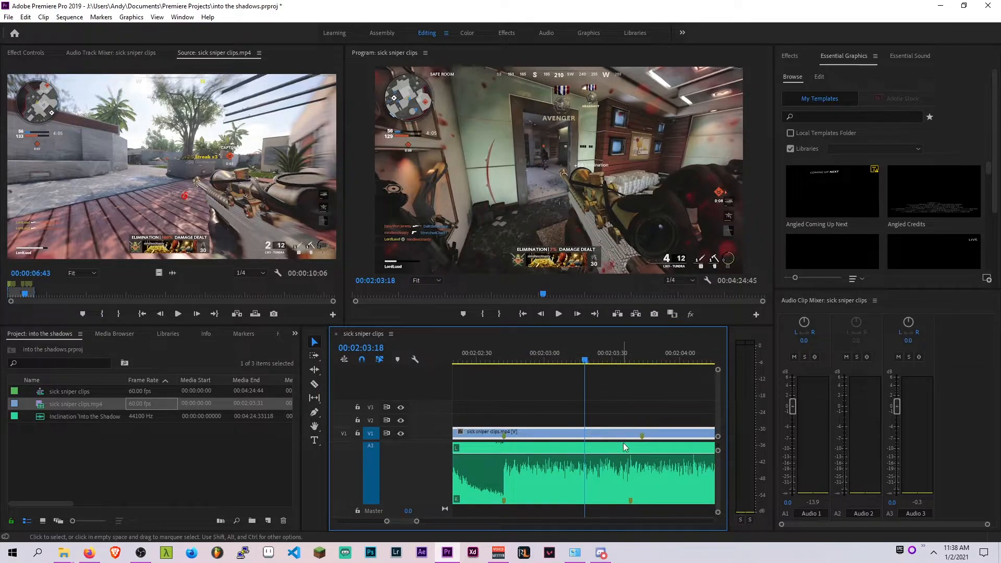
pyautogui.press('space')
pyautogui.press('space')
pyautogui.moveTo(647, 357); pyautogui.dragTo(493, 354)
pyautogui.scroll(2, 649, 439)
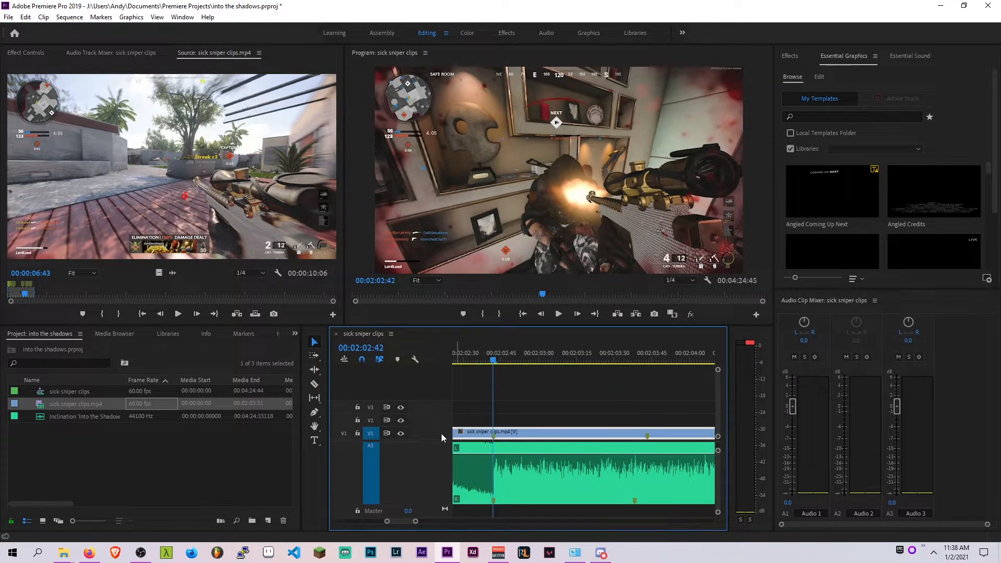
pyautogui.press('space')
pyautogui.press('space')
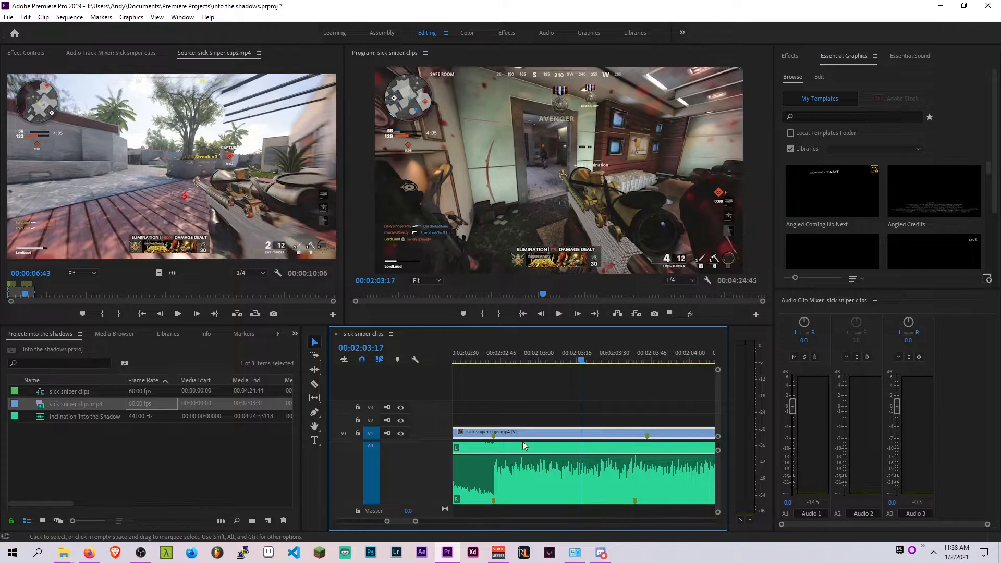
pyautogui.moveTo(557, 357)
pyautogui.mouseDown()
pyautogui.moveTo(496, 357)
pyautogui.moveTo(568, 357)
pyautogui.moveTo(562, 353)
pyautogui.mouseUp()
pyautogui.press('space')
pyautogui.press('space')
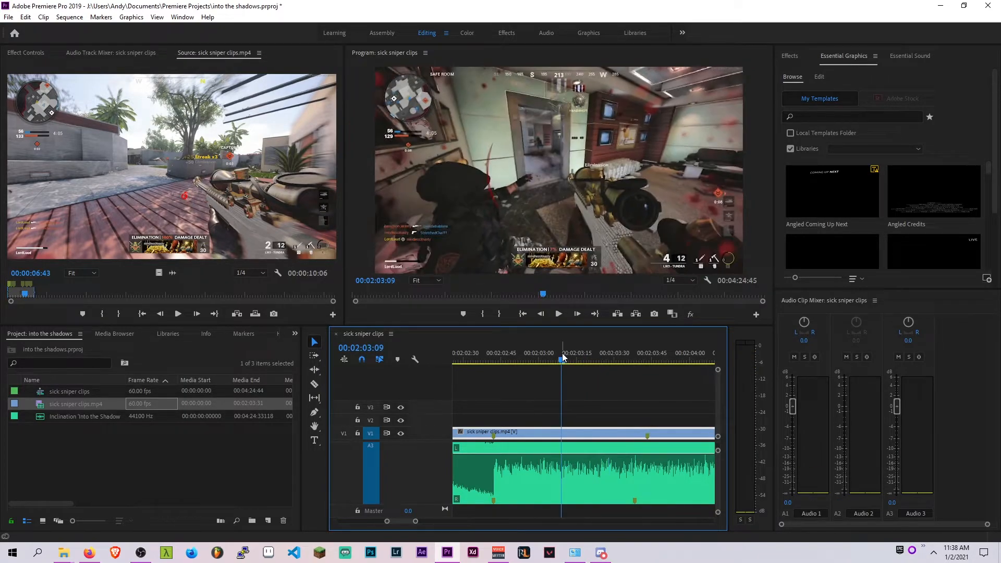
pyautogui.hotkey('ctrl', 'k')
pyautogui.moveTo(567, 433); pyautogui.dragTo(567, 434)
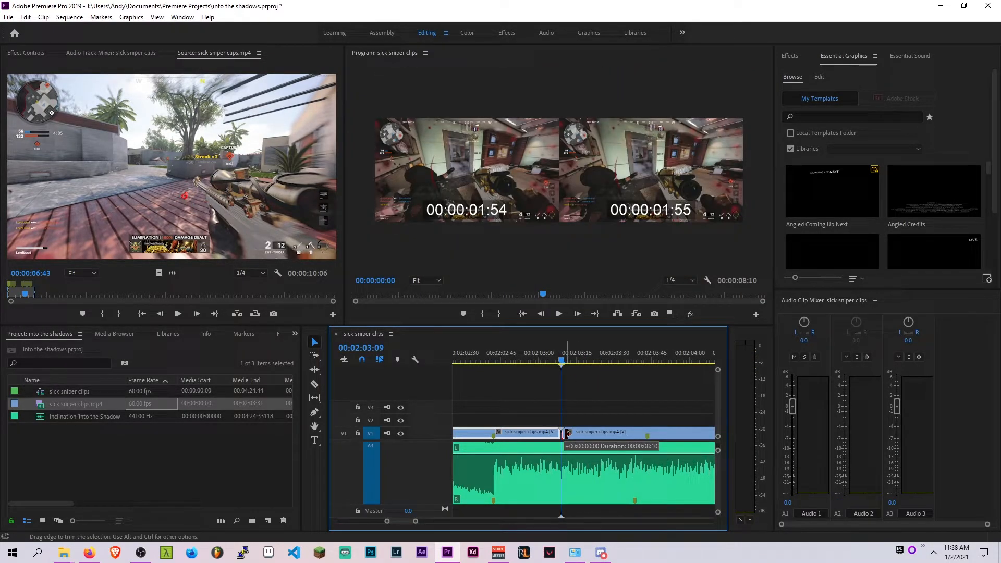
pyautogui.hotkey('ctrl', 'z')
# Split the sniper clip at the playhead at 00:02:03:09
pyautogui.moveTo(542, 358); pyautogui.dragTo(562, 364)
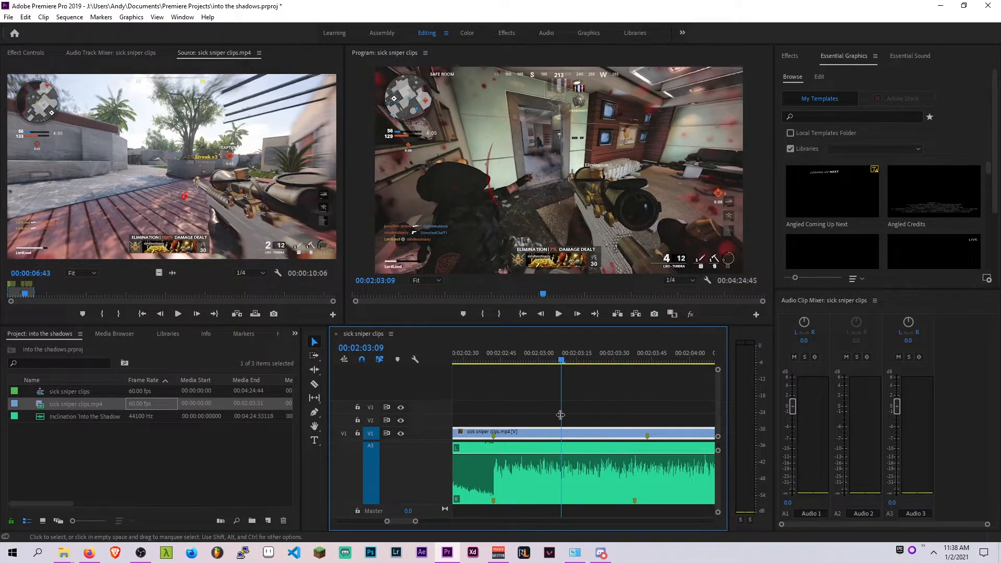
pyautogui.hotkey('ctrl', 'k')
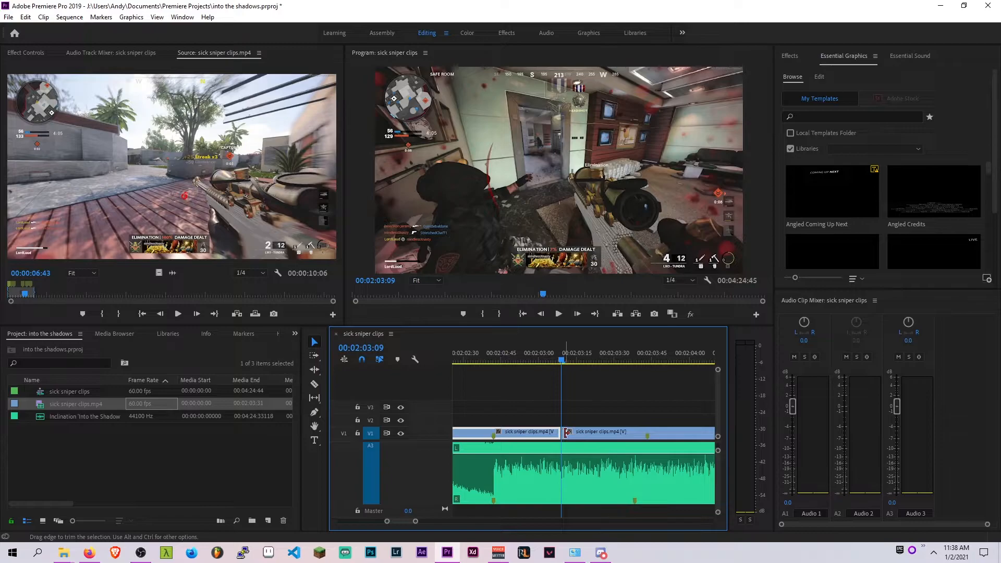
# Open Keyboard Shortcuts and search the commands for cut
pyautogui.click(26, 18)
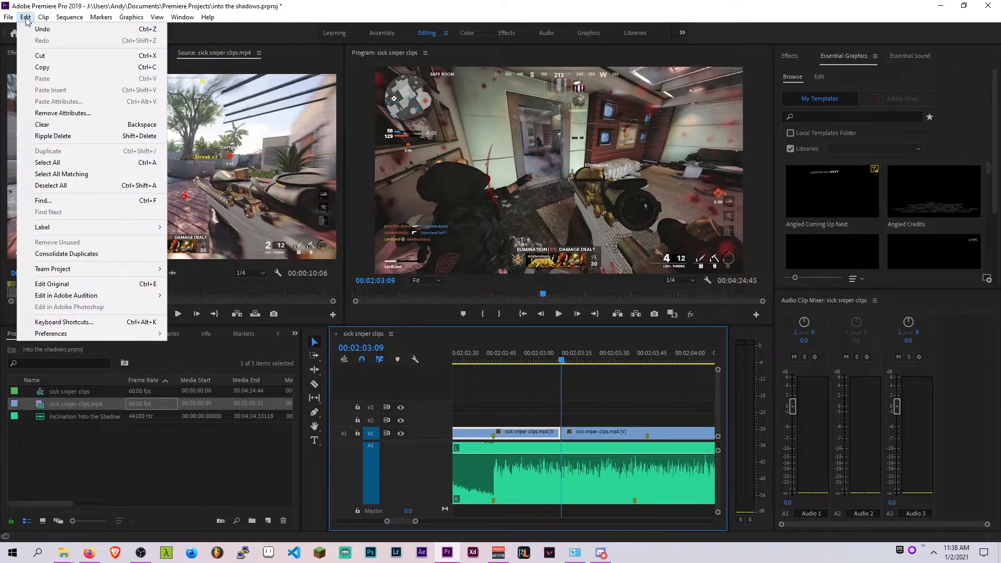
pyautogui.click(99, 321)
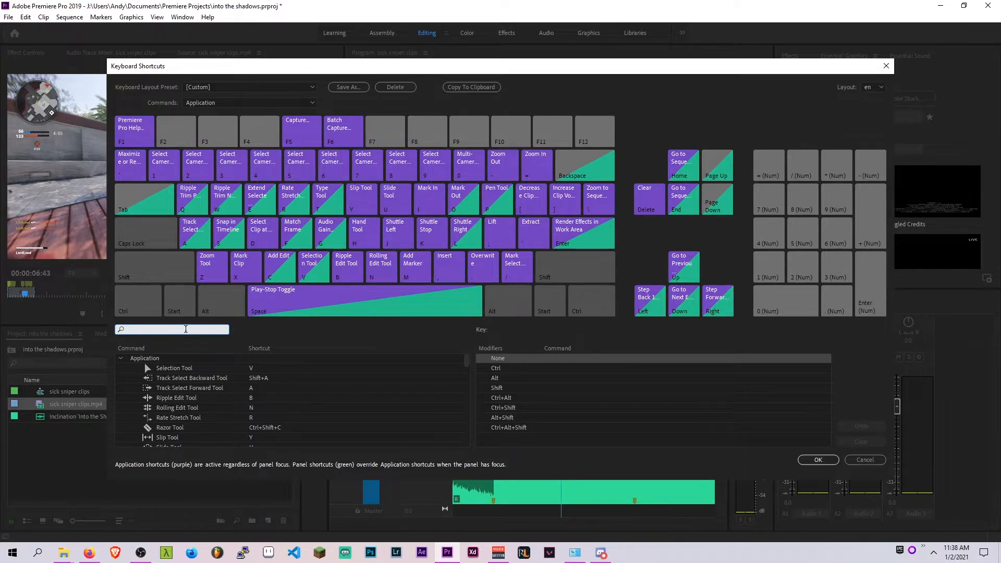
pyautogui.write('cut')
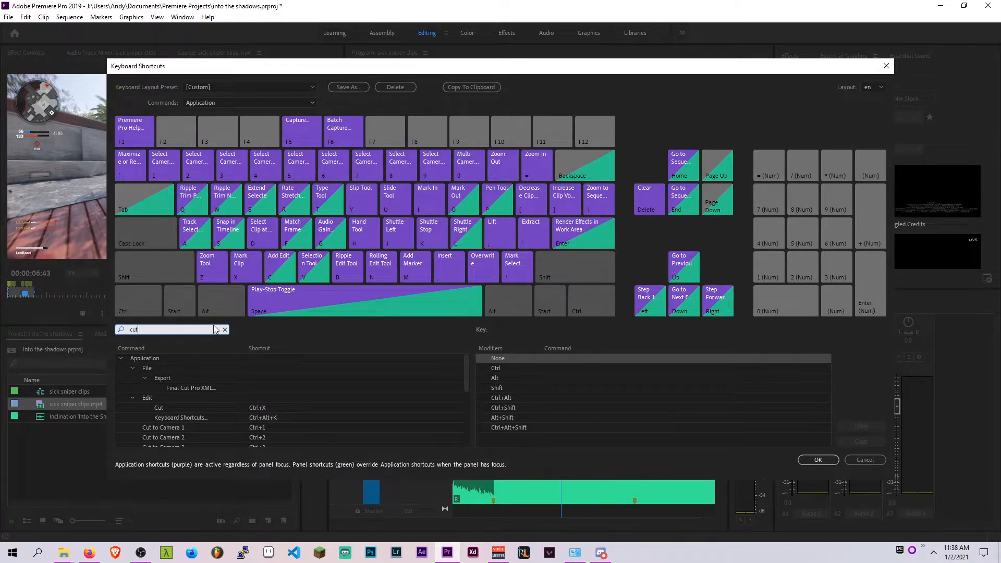
# Search the keyboard shortcut commands for add edit, then close the Keyboard Shortcuts dialog
pyautogui.scroll(-3, 181, 387)
pyautogui.scroll(3, 182, 376)
pyautogui.press('BackSpace')
pyautogui.press('BackSpace')
pyautogui.press('BackSpace')
pyautogui.write('slic')
pyautogui.press('BackSpace')
pyautogui.press('BackSpace')
pyautogui.press('BackSpace')
pyautogui.press('BackSpace')
pyautogui.press('BackSpace')
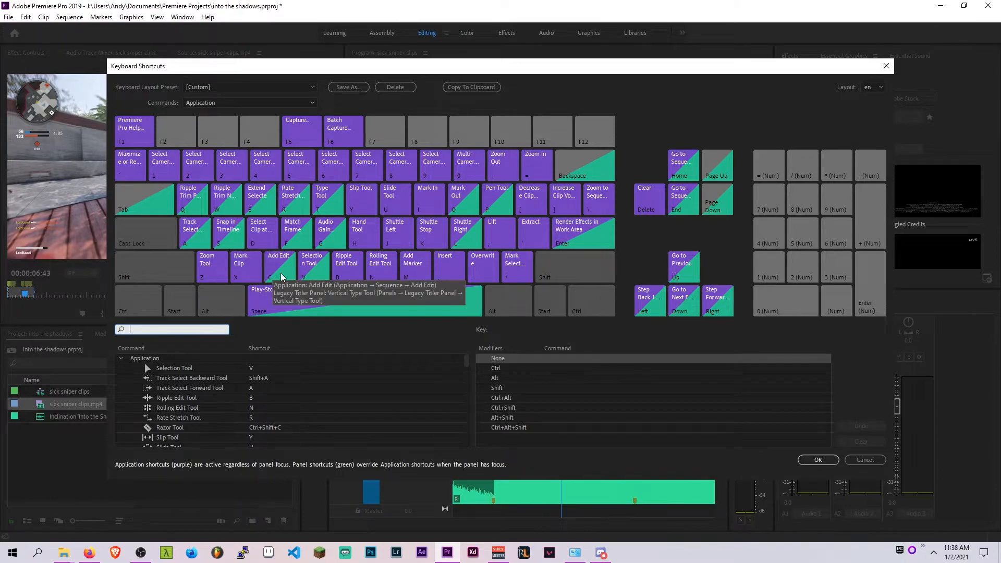
pyautogui.write('add ed')
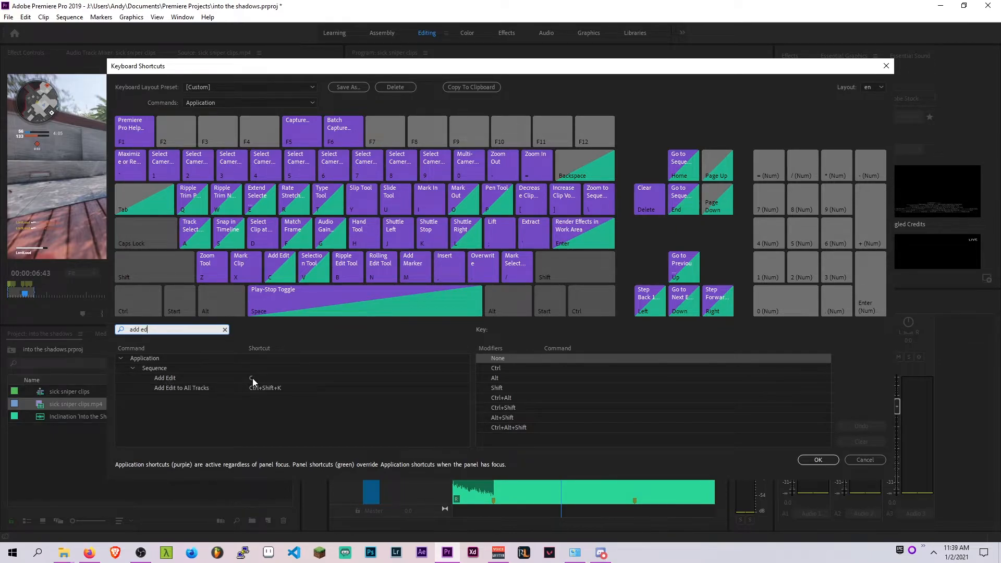
pyautogui.click(886, 65)
pyautogui.click(529, 358)
pyautogui.moveTo(529, 359); pyautogui.dragTo(561, 360)
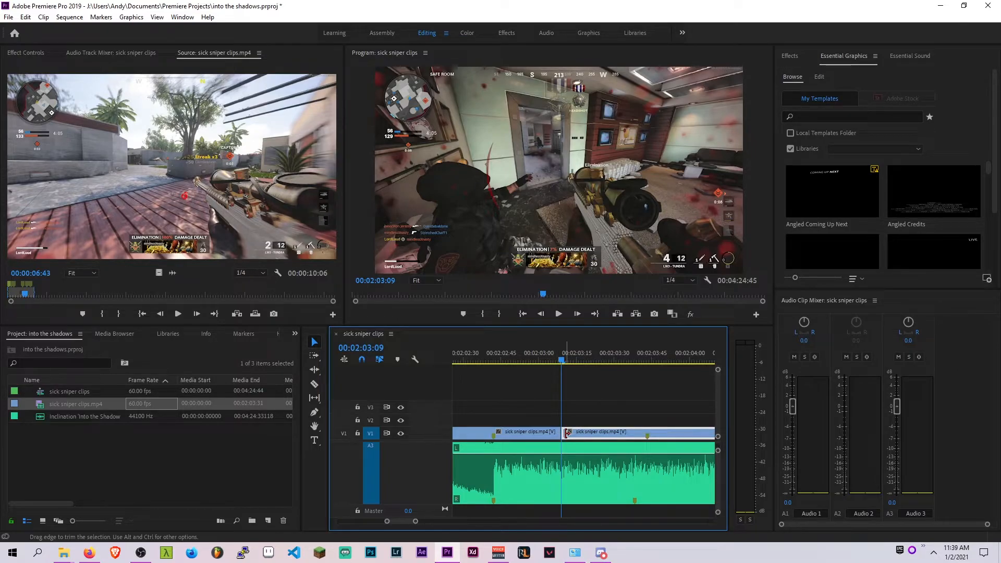
pyautogui.moveTo(566, 433); pyautogui.dragTo(594, 434)
pyautogui.moveTo(685, 437); pyautogui.dragTo(655, 441)
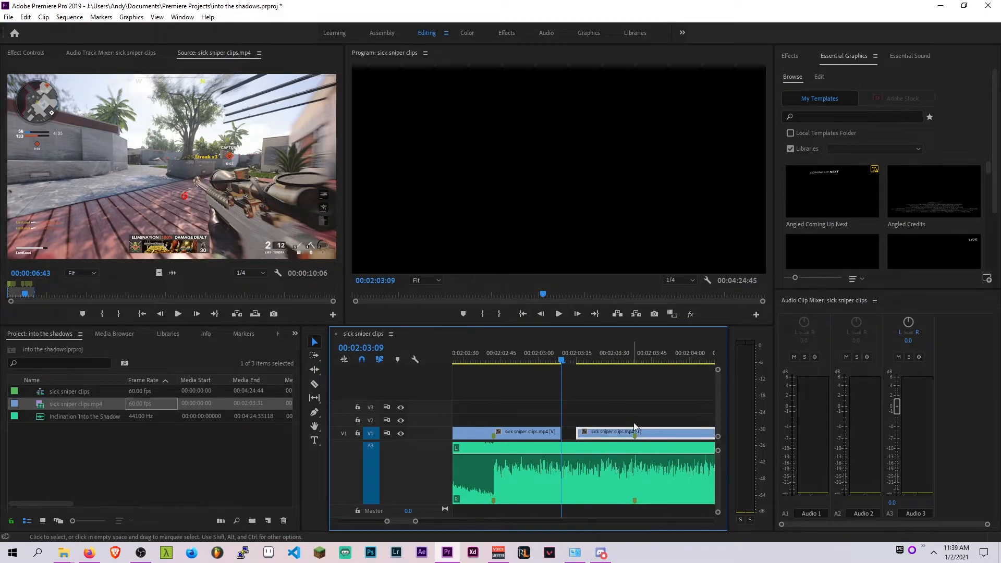
pyautogui.moveTo(577, 433); pyautogui.dragTo(561, 433)
# Review the sniper clip segments against the music by scrubbing and playing the sequence
pyautogui.moveTo(563, 350)
pyautogui.mouseDown()
pyautogui.moveTo(553, 351)
pyautogui.moveTo(574, 350)
pyautogui.moveTo(550, 352)
pyautogui.moveTo(593, 349)
pyautogui.moveTo(533, 348)
pyautogui.moveTo(571, 358)
pyautogui.mouseUp()
pyautogui.scroll(-5, 616, 439)
pyautogui.scroll(-2, 559, 431)
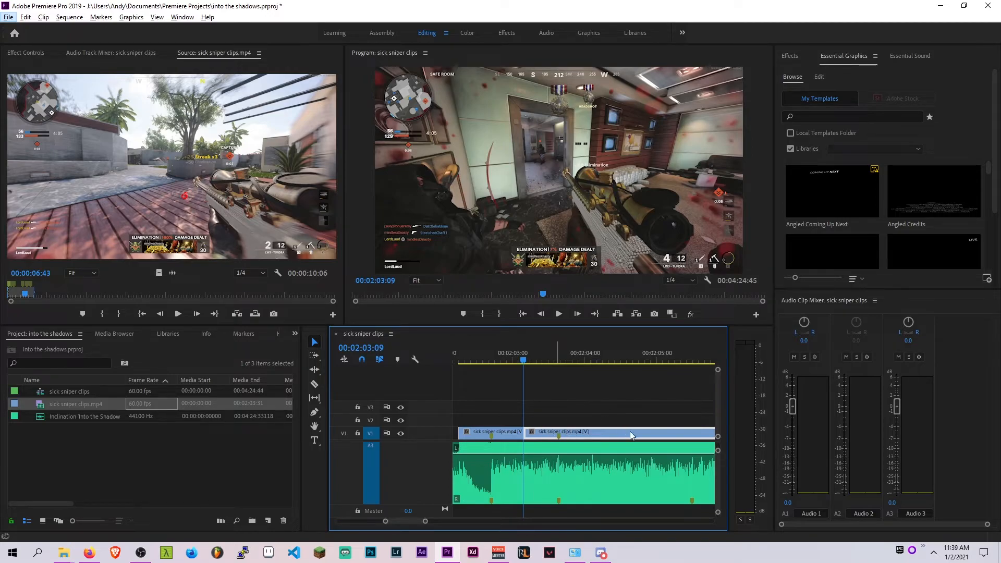
pyautogui.moveTo(576, 359); pyautogui.dragTo(514, 359)
pyautogui.press('space')
pyautogui.press('space')
pyautogui.scroll(-3, 577, 386)
pyautogui.scroll(2, 578, 427)
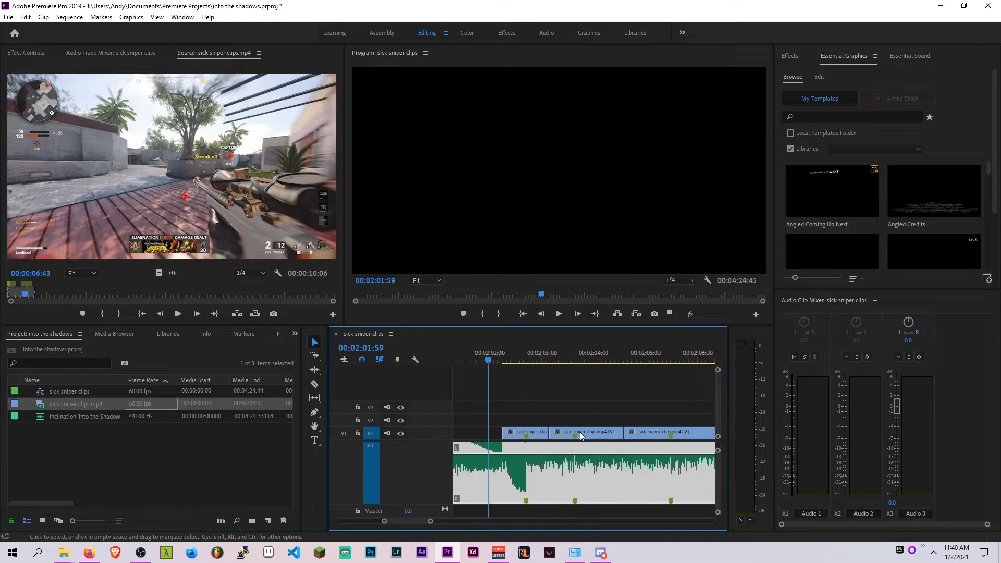
# Jump the playhead to the start of the first sniper clip segment and play the sequence from there
pyautogui.press('alt')
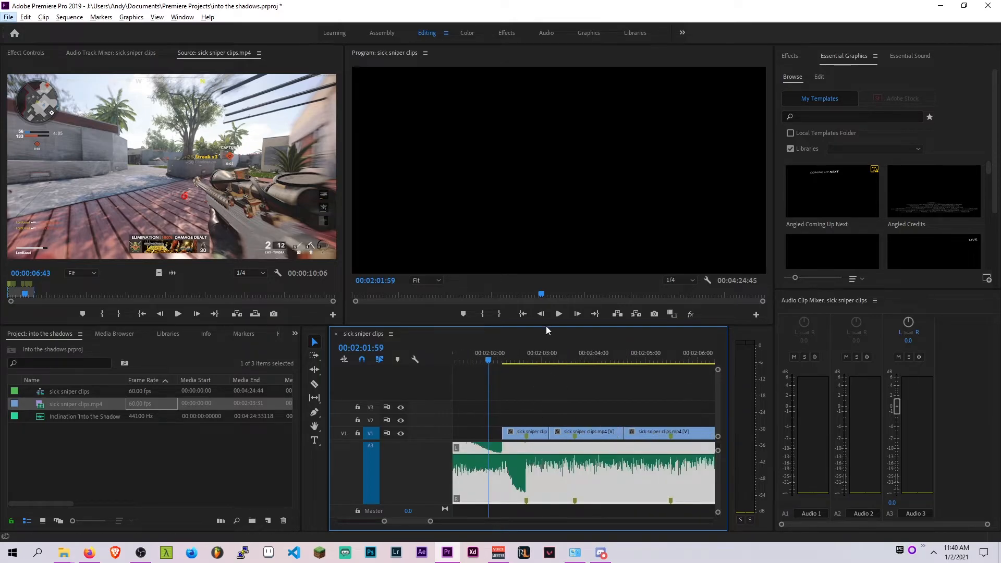
pyautogui.click(502, 358)
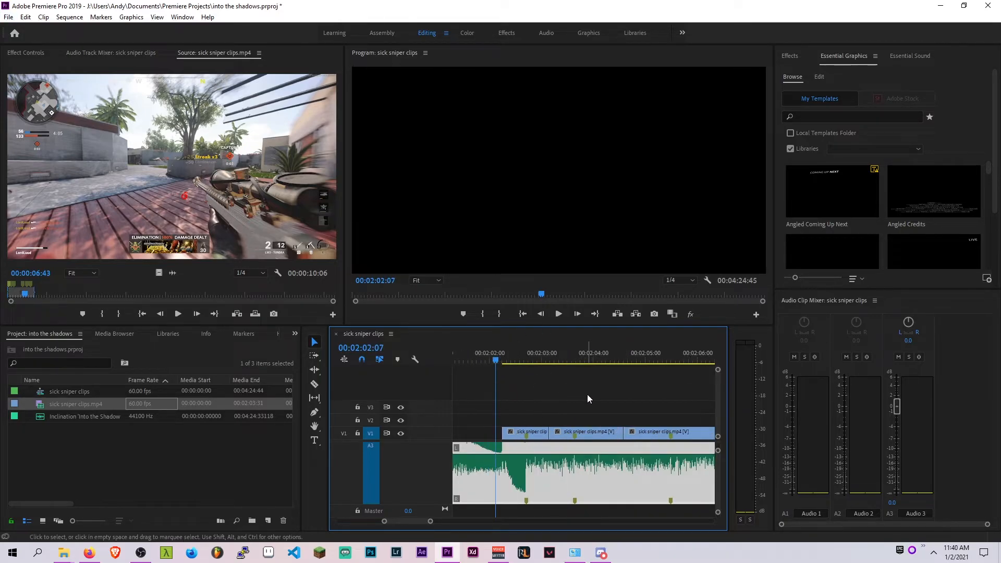
pyautogui.press('Down')
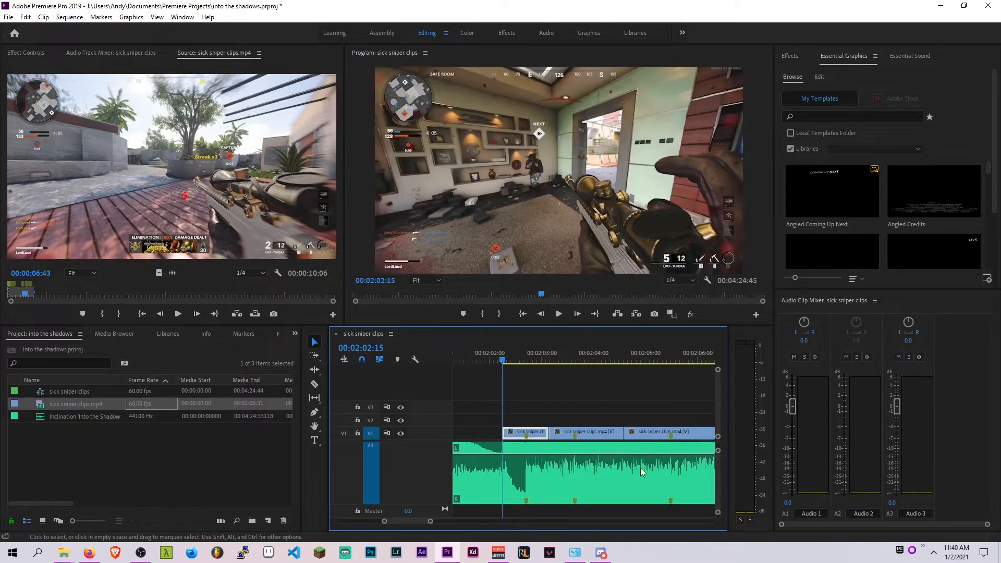
pyautogui.moveTo(526, 349); pyautogui.dragTo(565, 347)
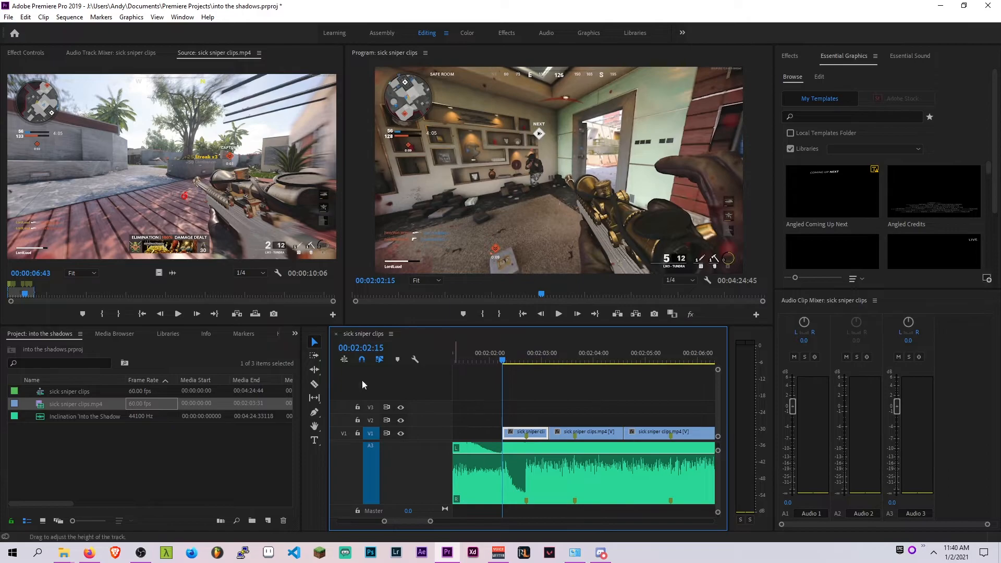
pyautogui.press('space')
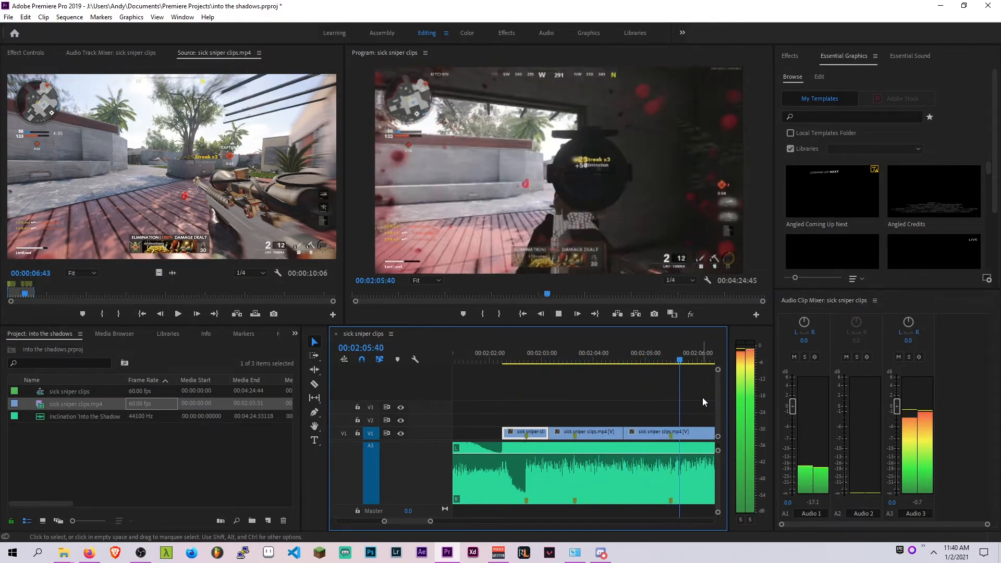
pyautogui.press('space')
pyautogui.scroll(3, 540, 441)
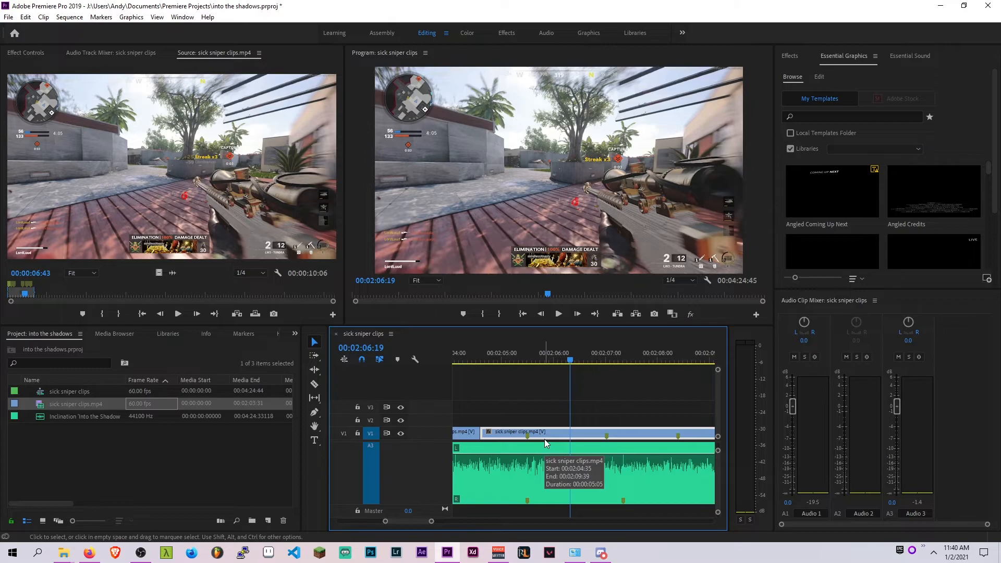
# Save the project
pyautogui.hotkey('ctrl', 's')
pyautogui.scroll(-2, 561, 386)
pyautogui.scroll(-2, 562, 388)
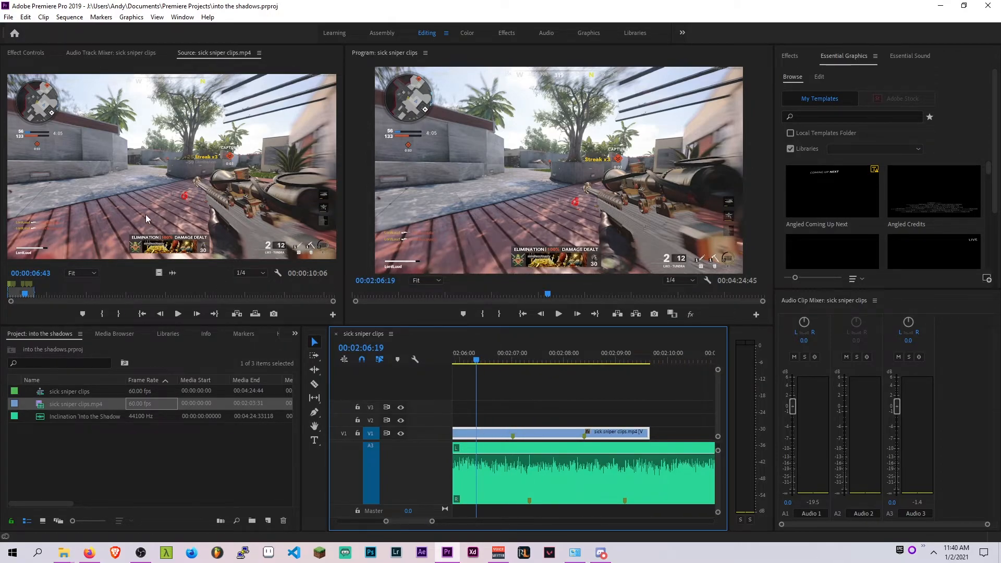
pyautogui.scroll(-5, 557, 407)
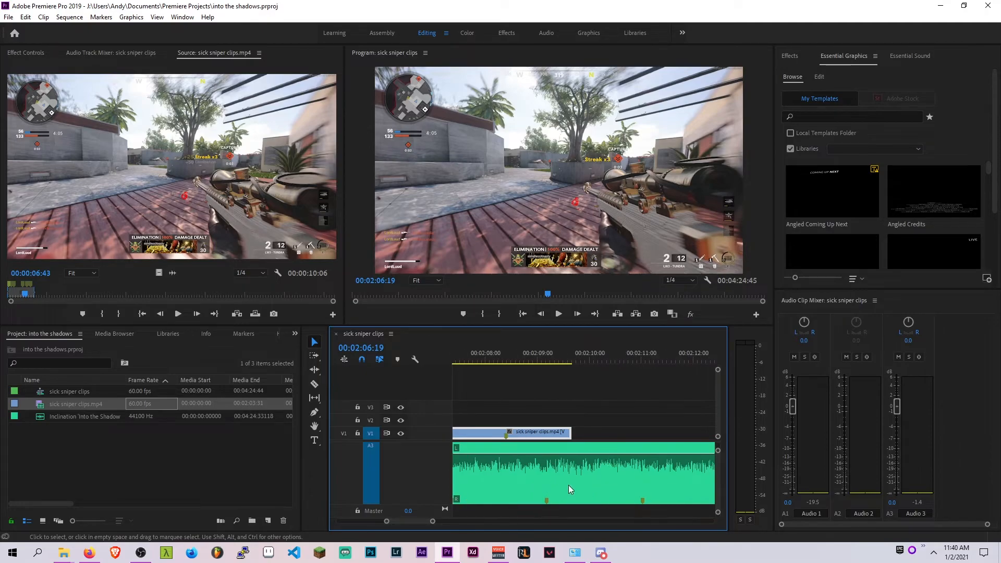
pyautogui.scroll(19, 552, 367)
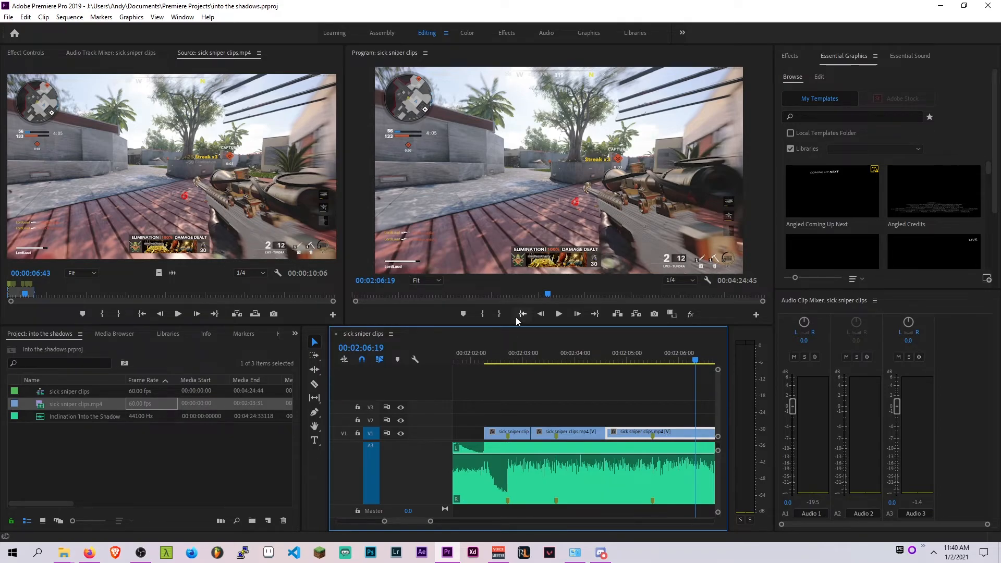
# Scrub the playhead to the cut between the first two sniper clip segments at 00:02:03:09
pyautogui.click(507, 359)
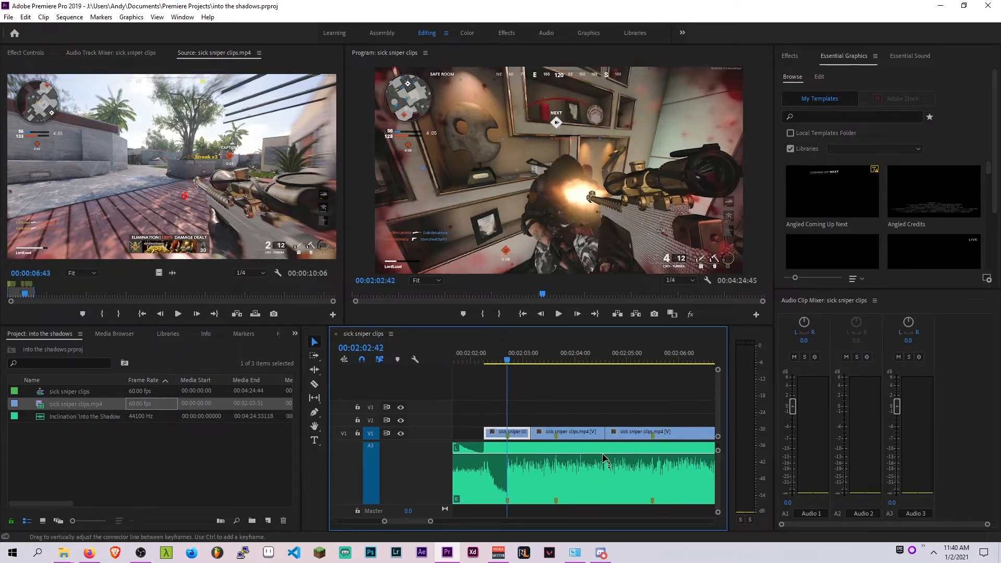
pyautogui.click(530, 356)
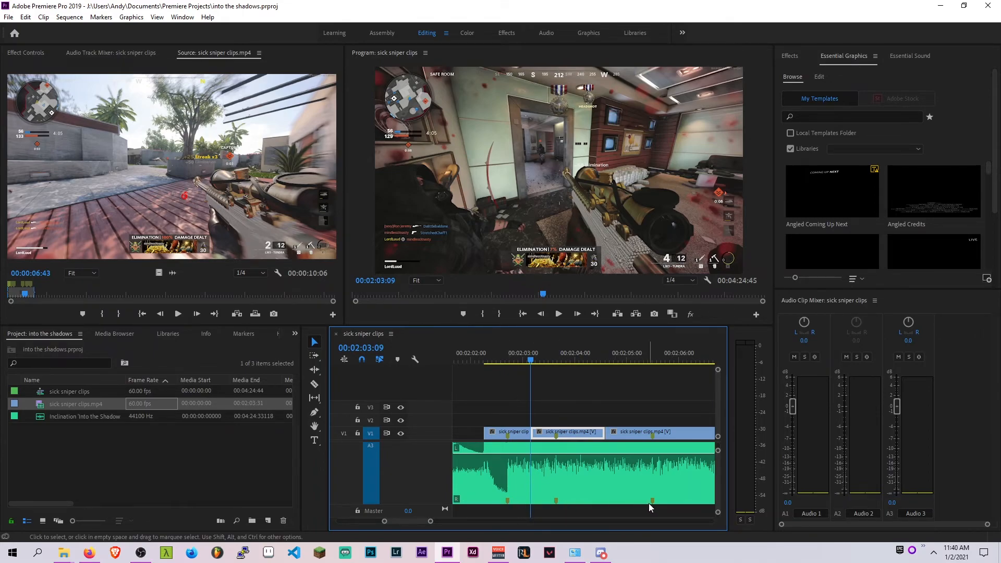
pyautogui.scroll(-3, 625, 496)
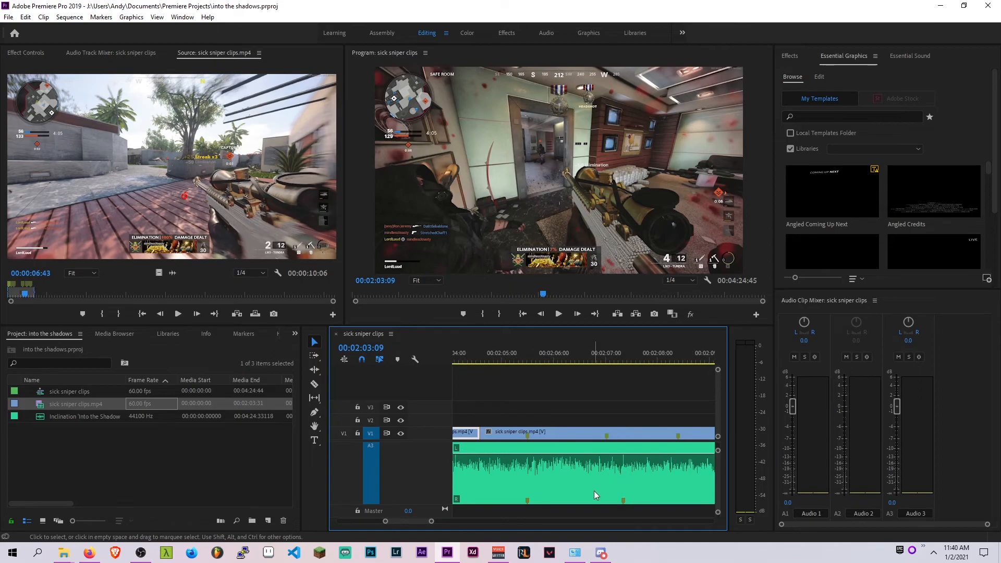
pyautogui.scroll(2, 611, 494)
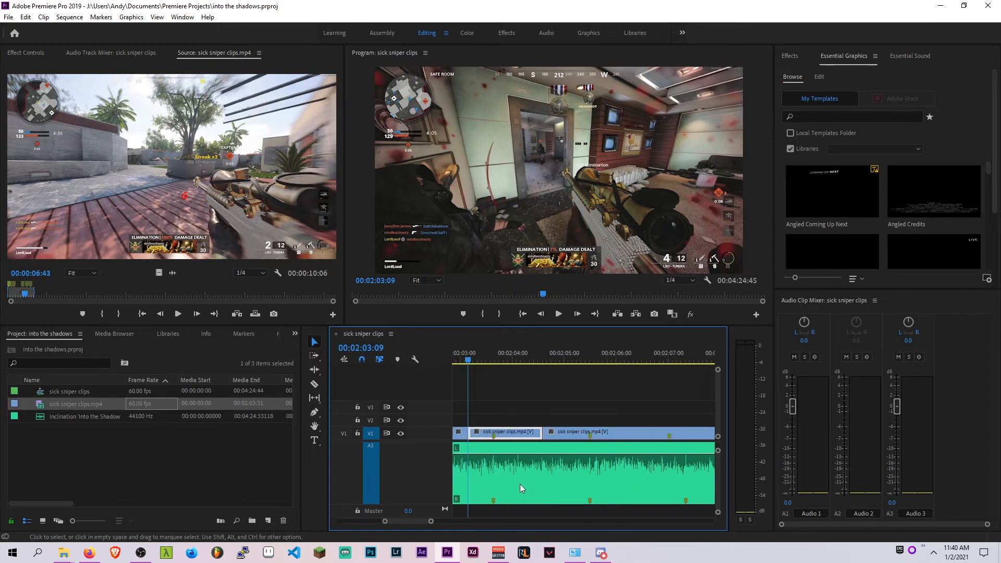